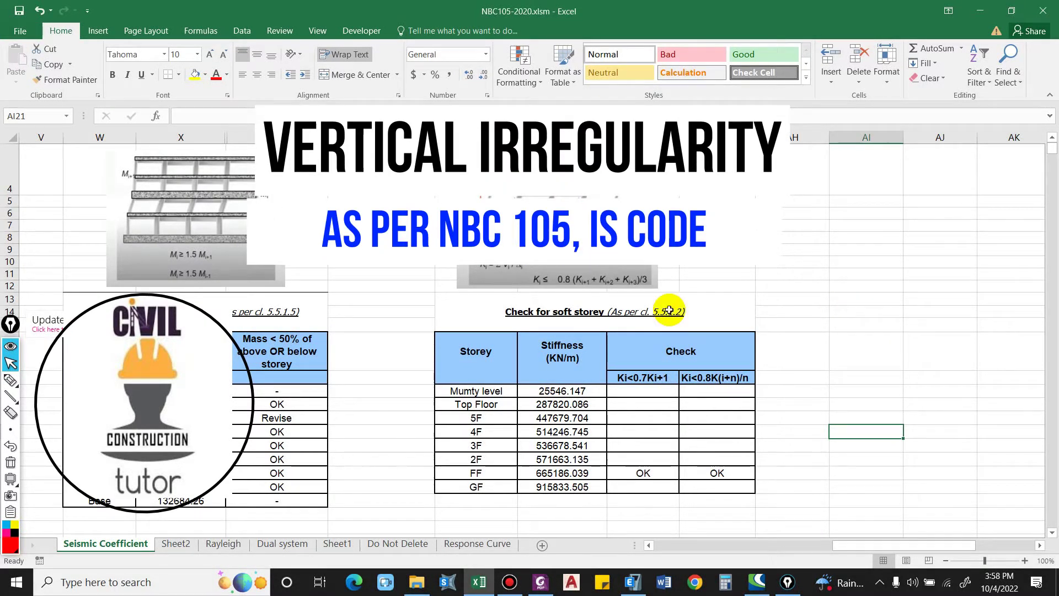
Bring the NBC 105 PDF in Foxit PhantomPDF to the front from the taskbar
{"action": "left_click", "coordinate": [440, 334]}
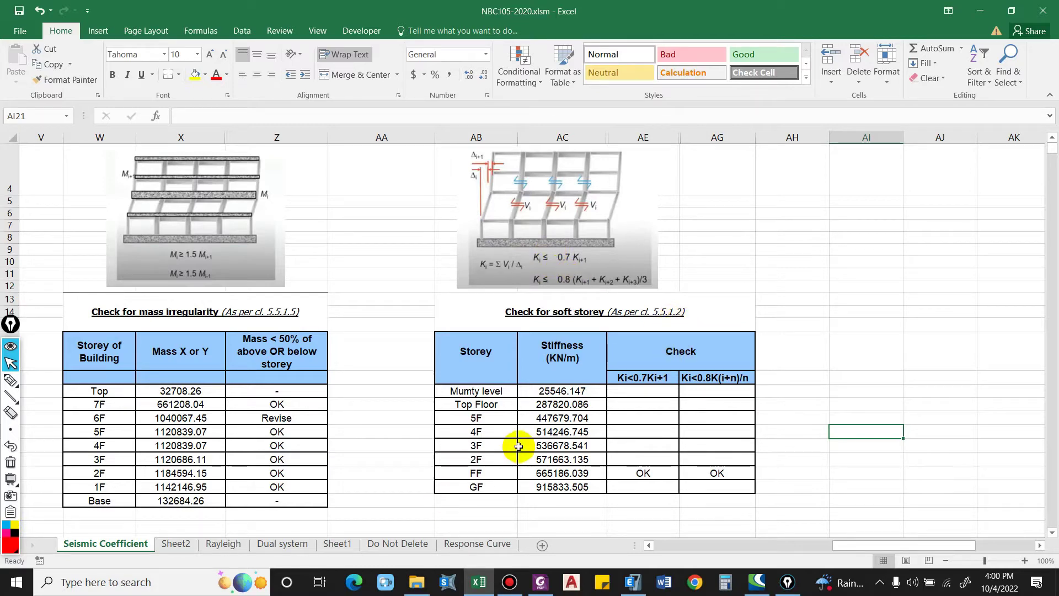
{"action": "left_click", "coordinate": [540, 582]}
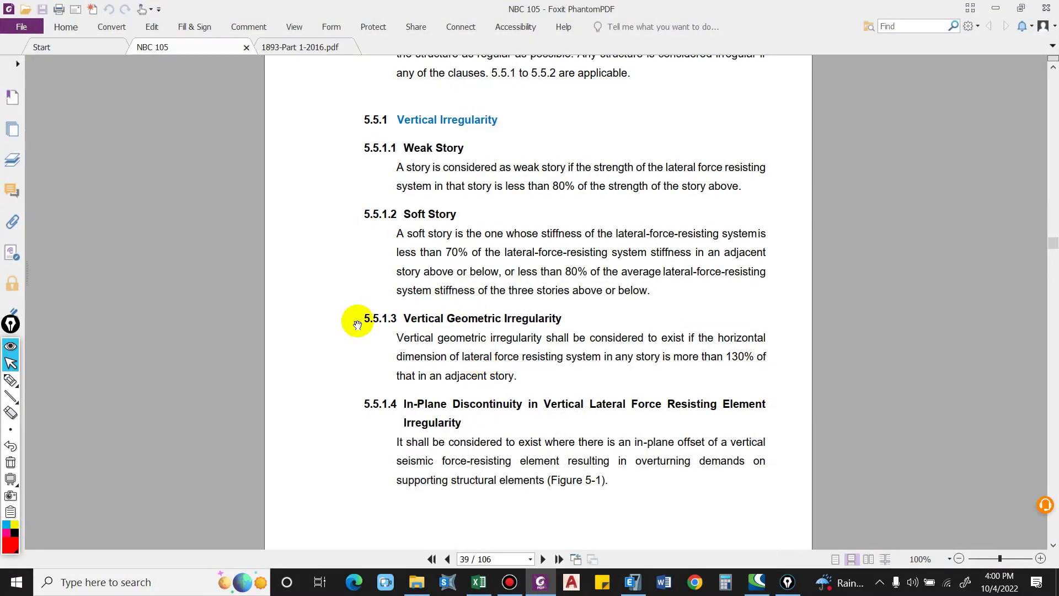
{"action": "scroll", "coordinate": [411, 166], "scroll_direction": "up", "scroll_amount": 1}
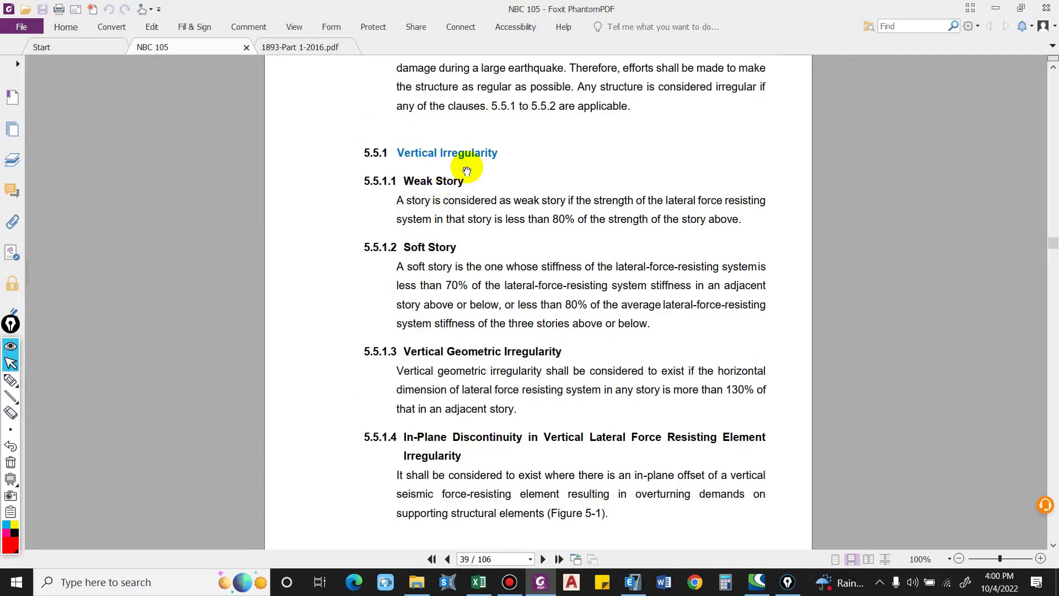
{"action": "scroll", "coordinate": [436, 237], "scroll_direction": "down", "scroll_amount": 1}
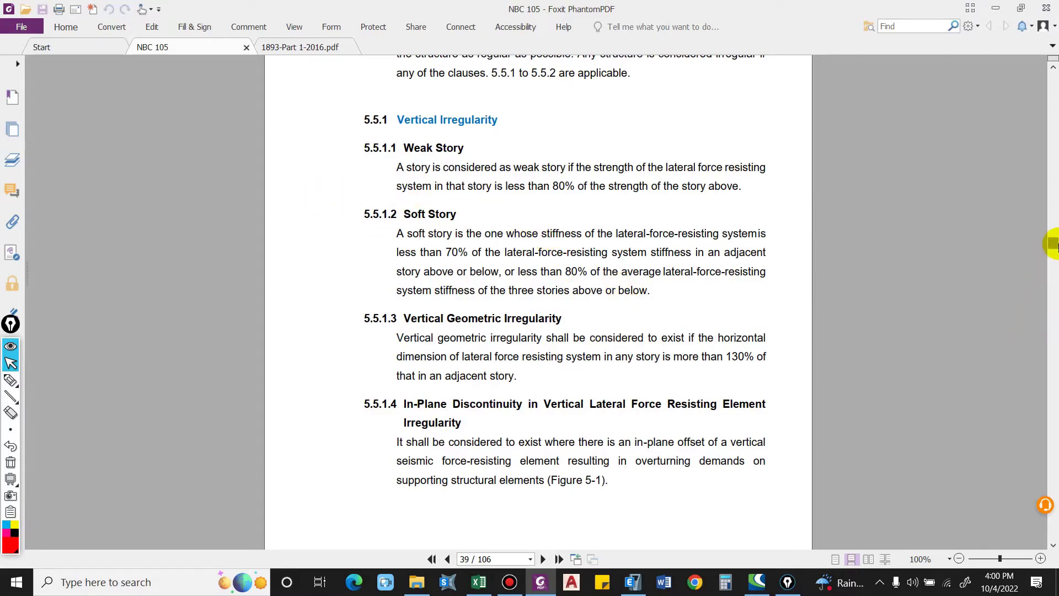
Read NBC 105's page 12 soft storey definition and IS 1893 Table 6, then minimise Foxit
{"action": "left_click_drag", "start_coordinate": [1054, 243], "coordinate": [1005, 113]}
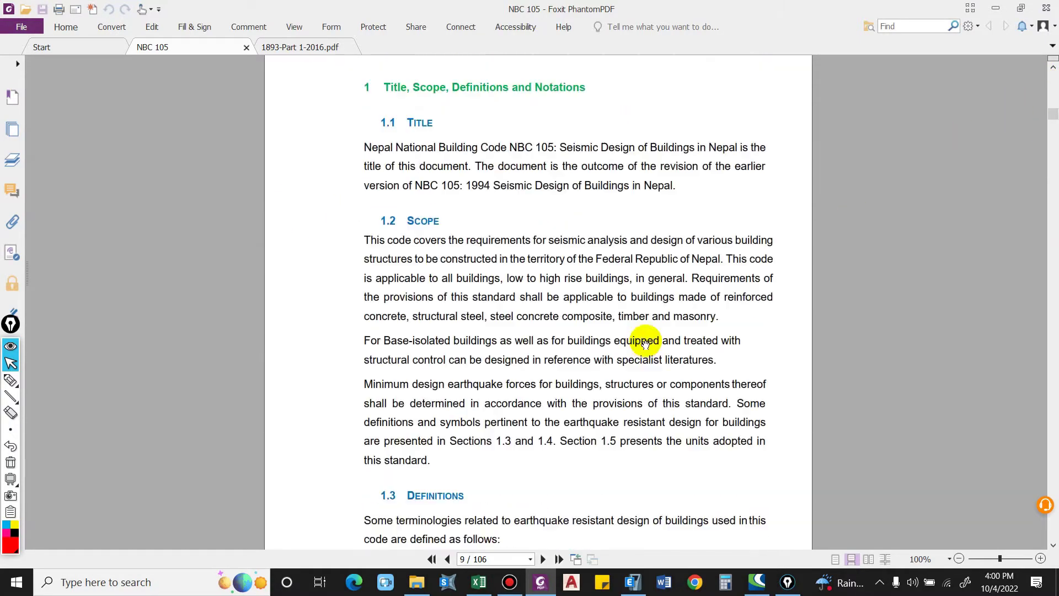
{"action": "scroll", "coordinate": [605, 407], "scroll_direction": "down", "scroll_amount": 15}
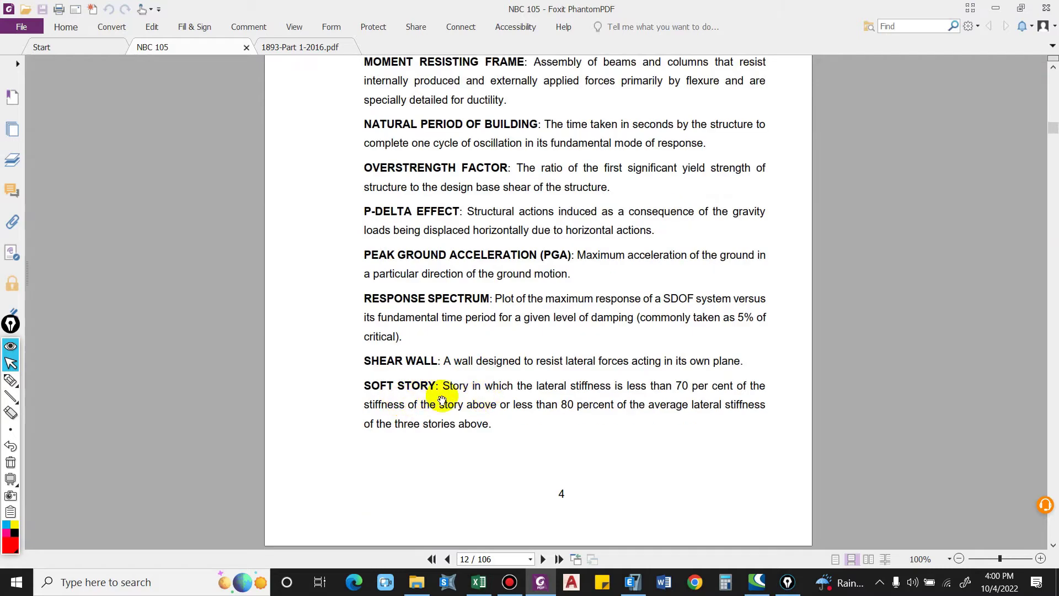
{"action": "scroll", "coordinate": [516, 397], "scroll_direction": "down", "scroll_amount": 1}
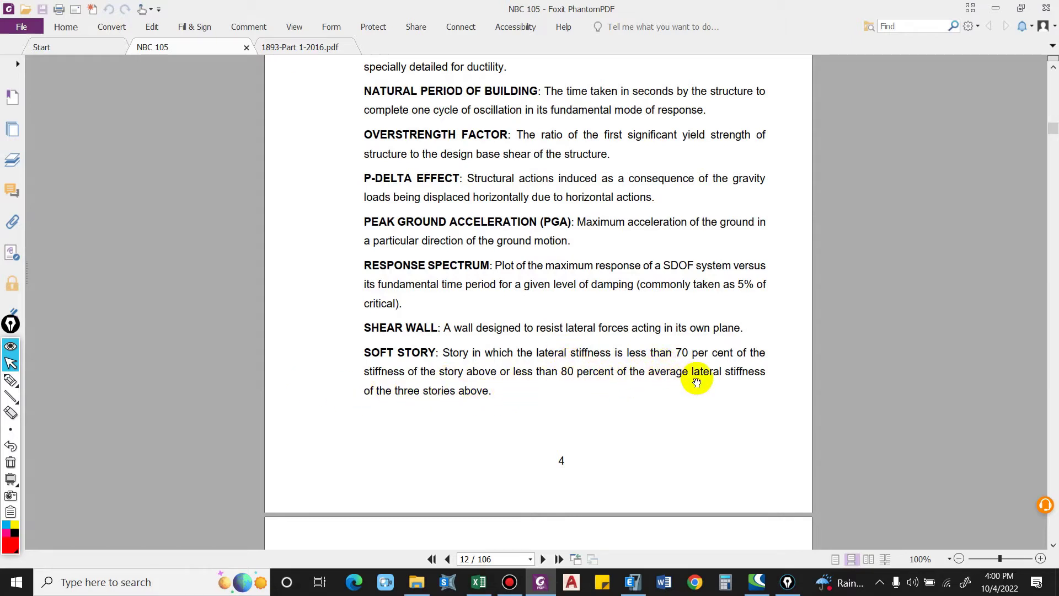
{"action": "scroll", "coordinate": [434, 362], "scroll_direction": "down", "scroll_amount": 3}
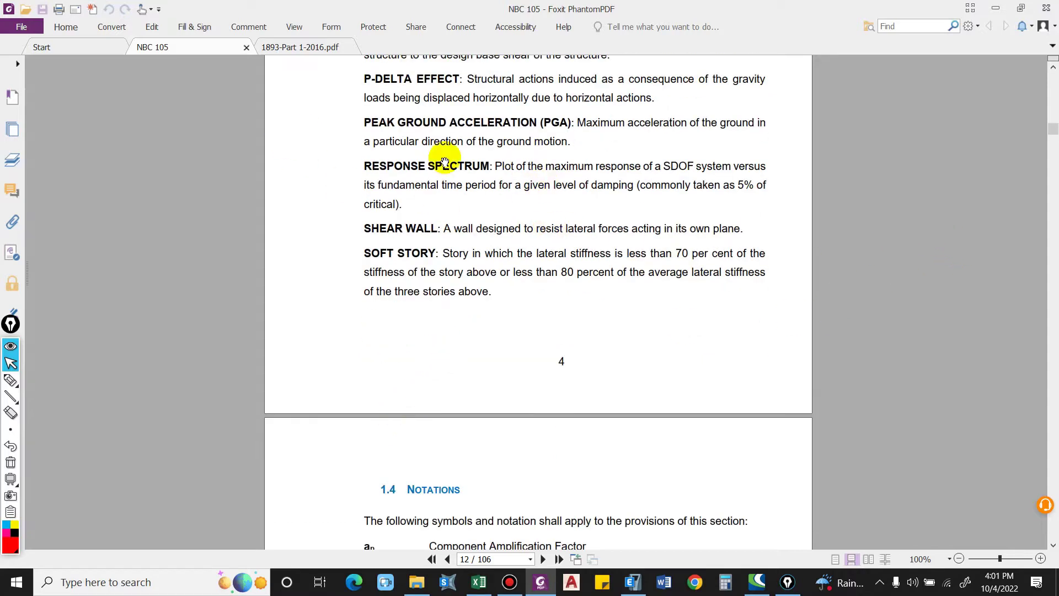
{"action": "left_click", "coordinate": [314, 45]}
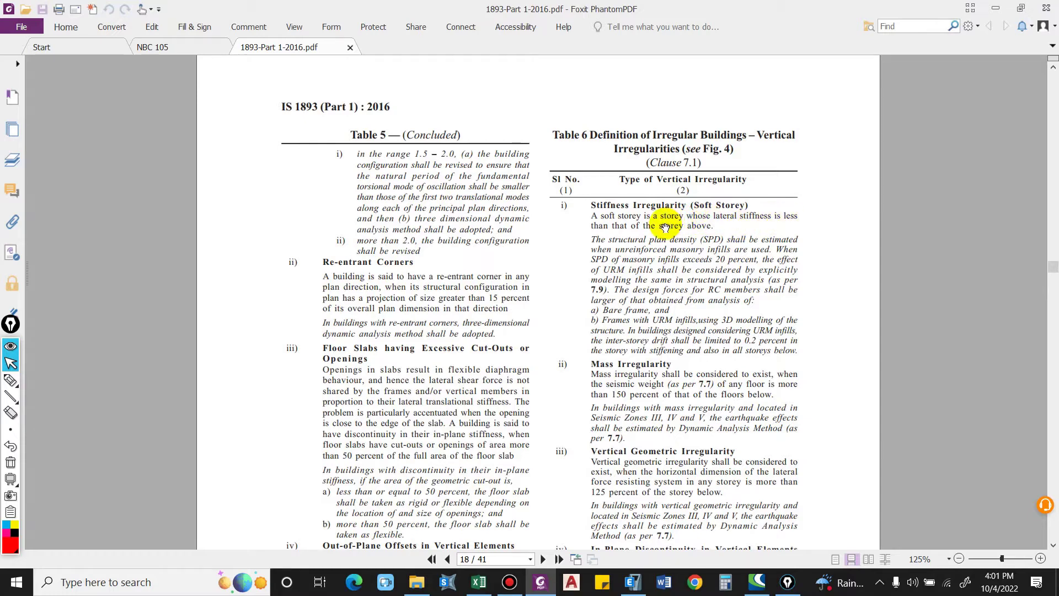
{"action": "left_click", "coordinate": [994, 8]}
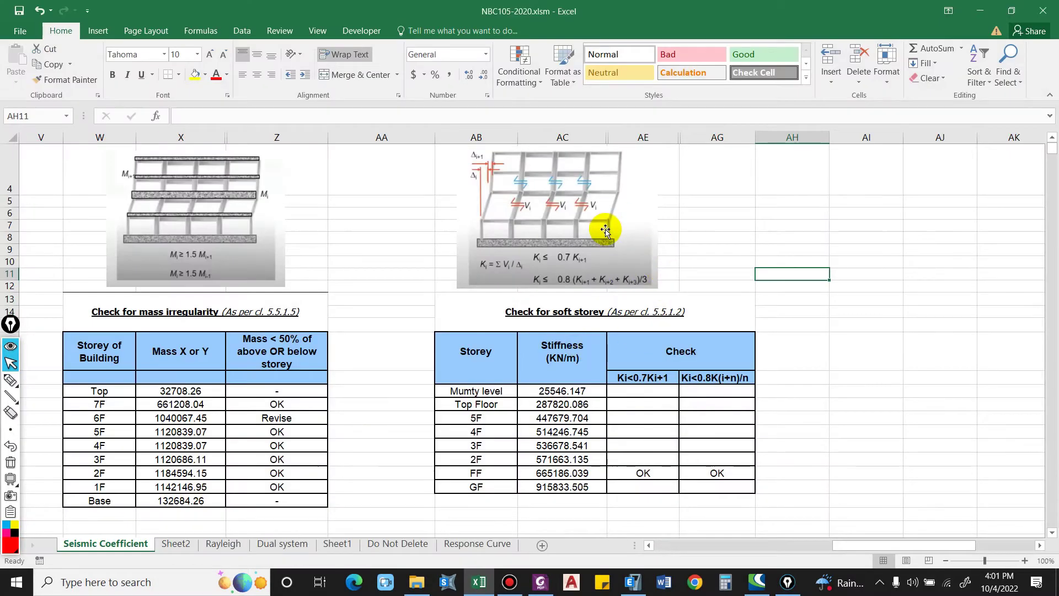
Review the Excel storey stiffness values, then switch to the ETABS RS PRACTISE model
{"action": "scroll", "coordinate": [613, 244], "scroll_direction": "up", "scroll_amount": 1}
{"action": "scroll", "coordinate": [613, 244], "scroll_direction": "down", "scroll_amount": 1}
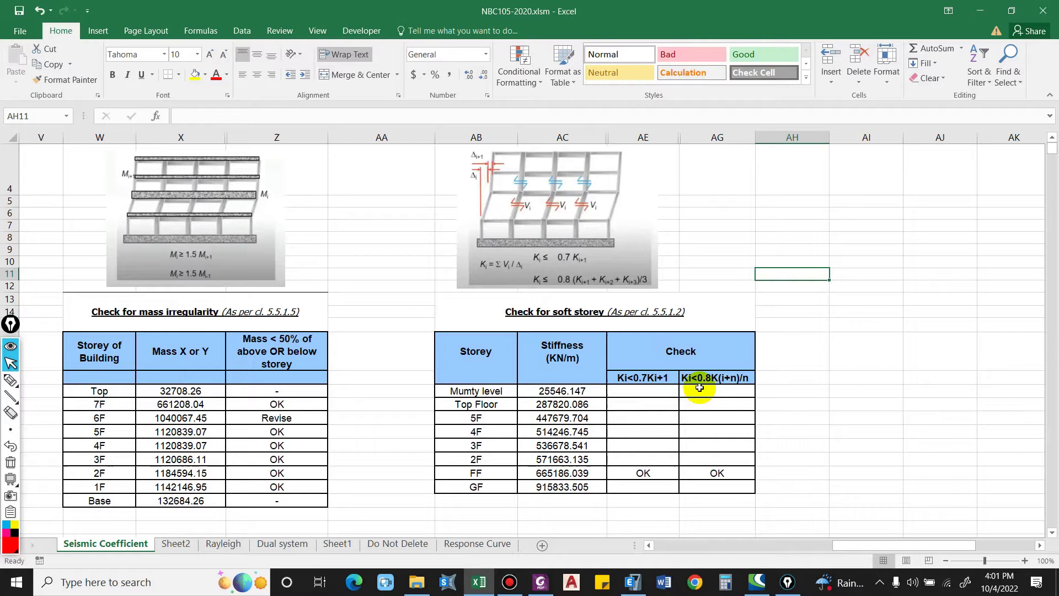
{"action": "scroll", "coordinate": [454, 447], "scroll_direction": "down", "scroll_amount": 1}
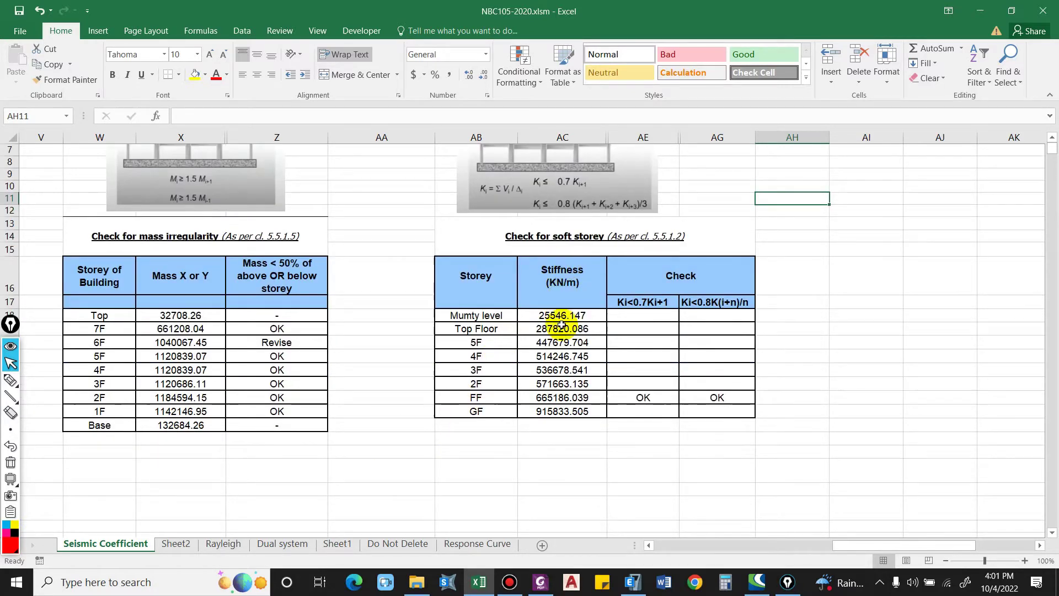
{"action": "scroll", "coordinate": [562, 290], "scroll_direction": "up", "scroll_amount": 2}
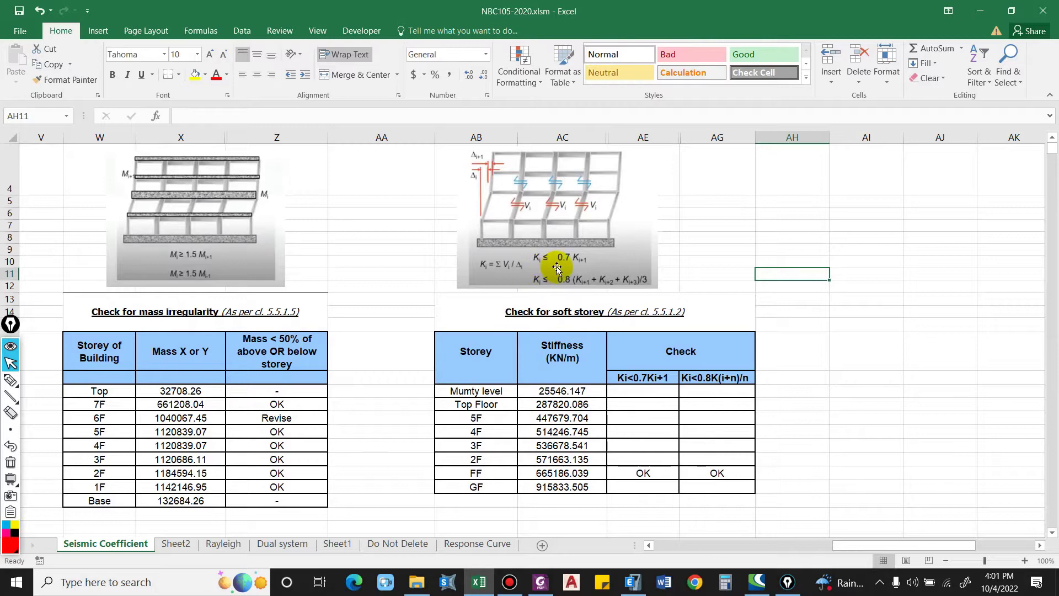
{"action": "scroll", "coordinate": [552, 276], "scroll_direction": "up", "scroll_amount": 1}
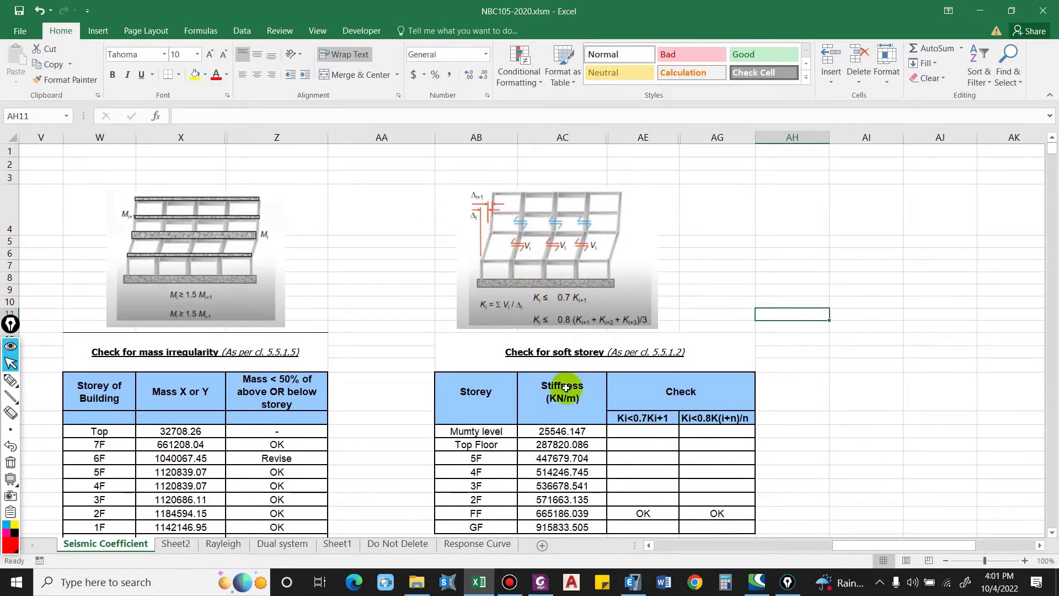
{"action": "scroll", "coordinate": [552, 447], "scroll_direction": "down", "scroll_amount": 2}
{"action": "scroll", "coordinate": [551, 441], "scroll_direction": "up", "scroll_amount": 3}
{"action": "scroll", "coordinate": [563, 387], "scroll_direction": "down", "scroll_amount": 3}
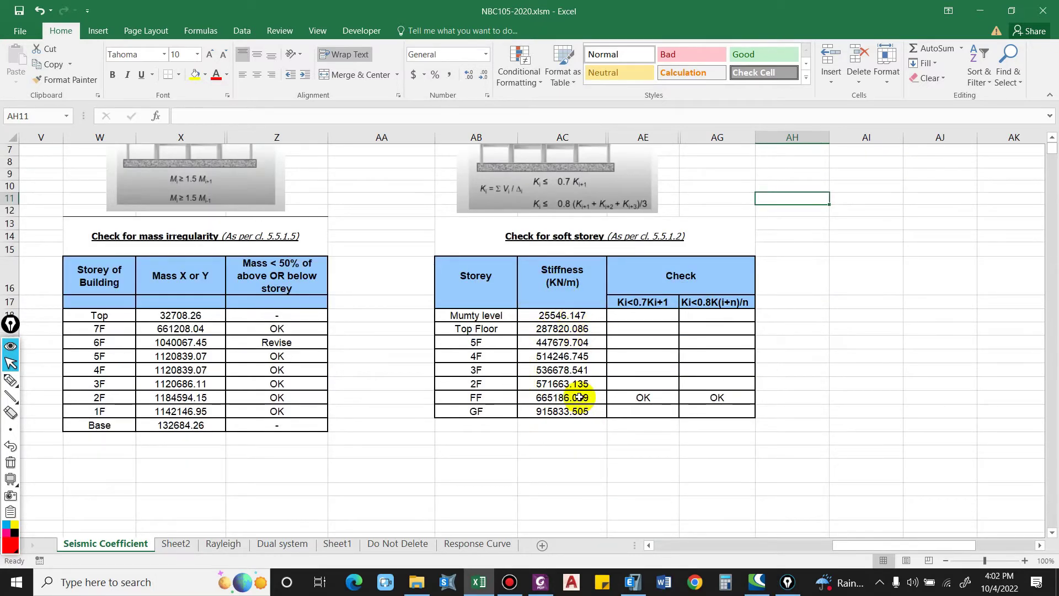
{"action": "left_click", "coordinate": [633, 582]}
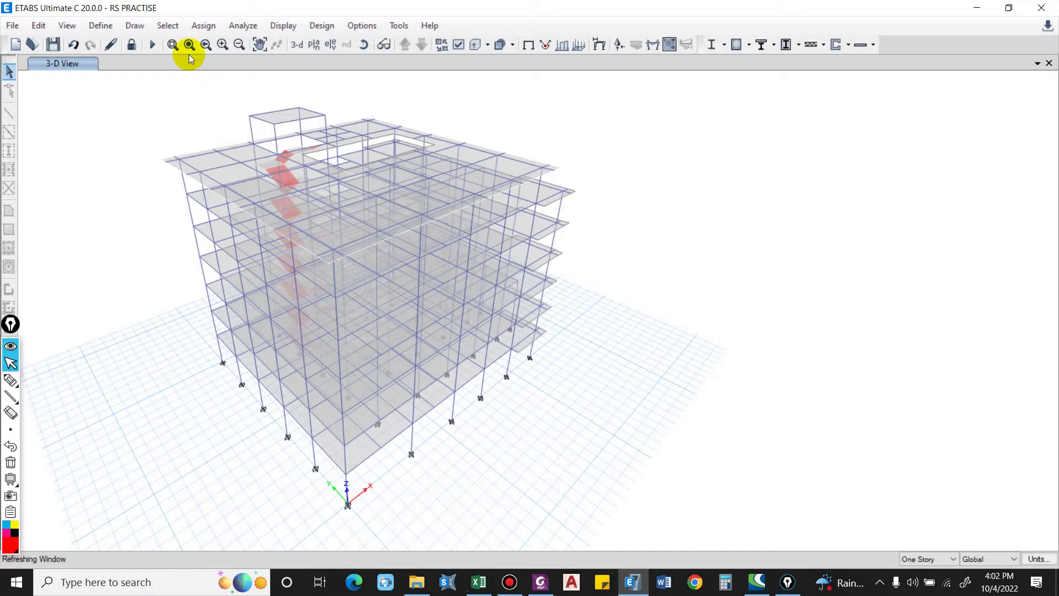
Show the Story Stiffness table from Structure Output > Other Output Items in ETABS
{"action": "left_click", "coordinate": [282, 27]}
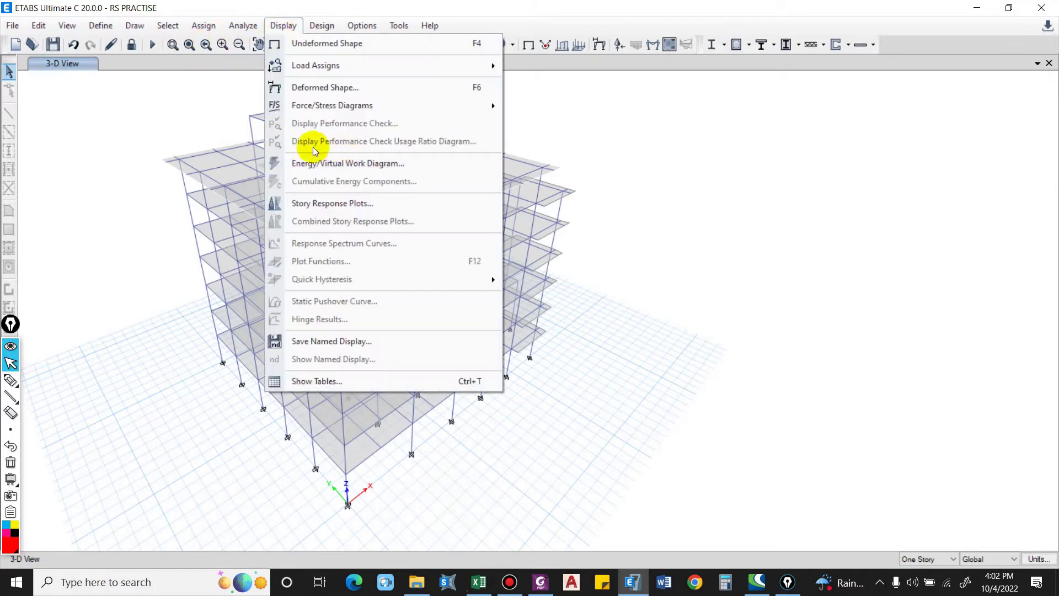
{"action": "left_click", "coordinate": [323, 387]}
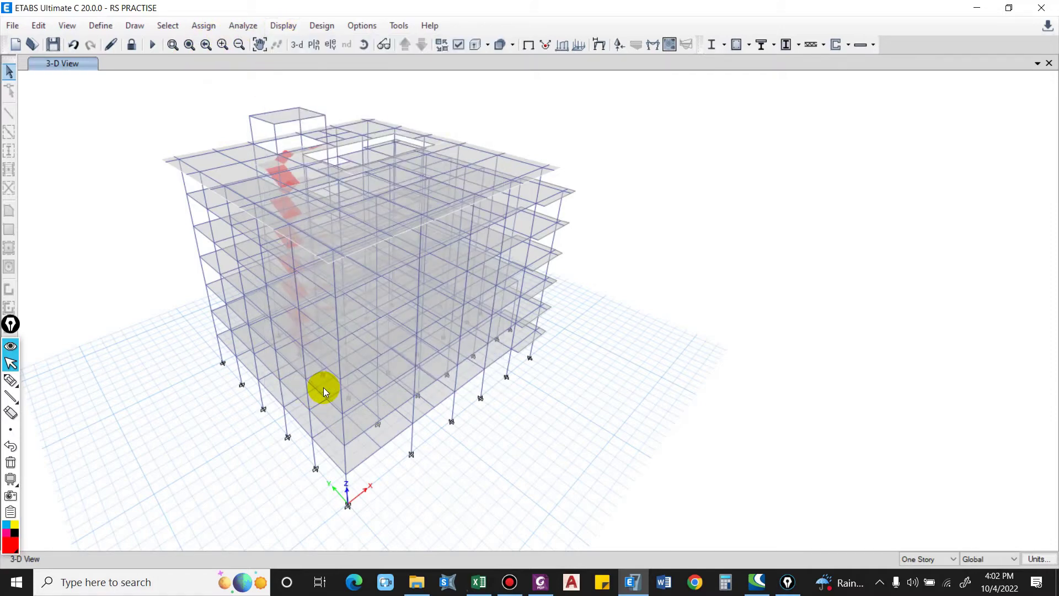
{"action": "left_click", "coordinate": [266, 287]}
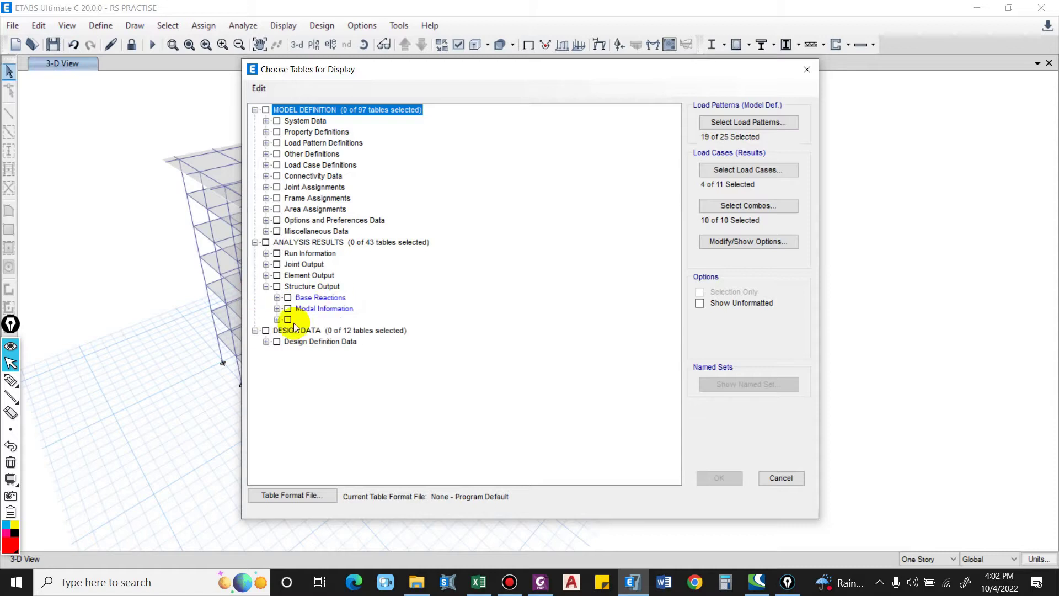
{"action": "left_click", "coordinate": [277, 320]}
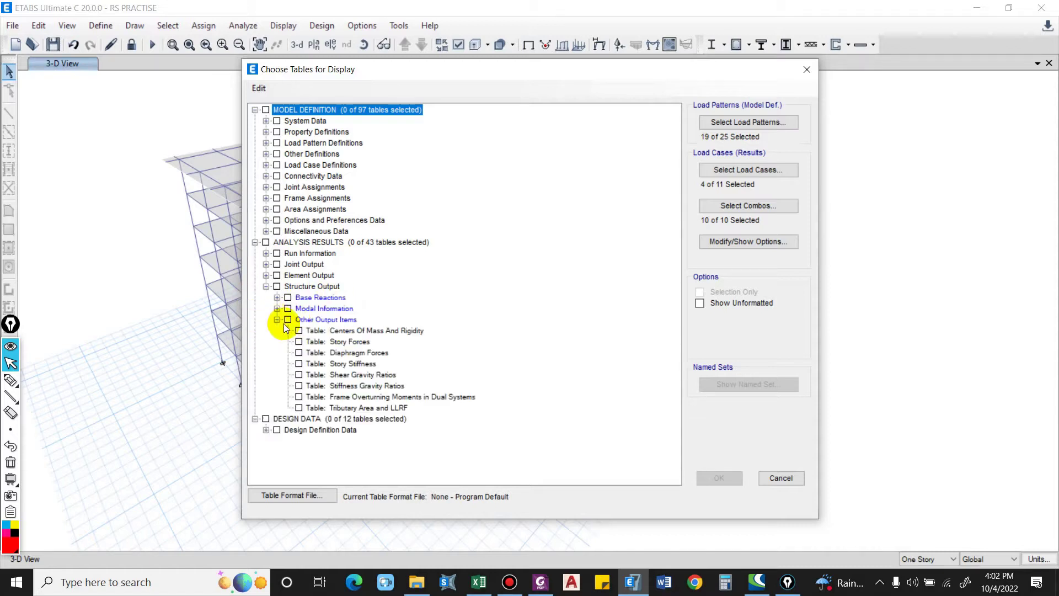
{"action": "left_click", "coordinate": [342, 366]}
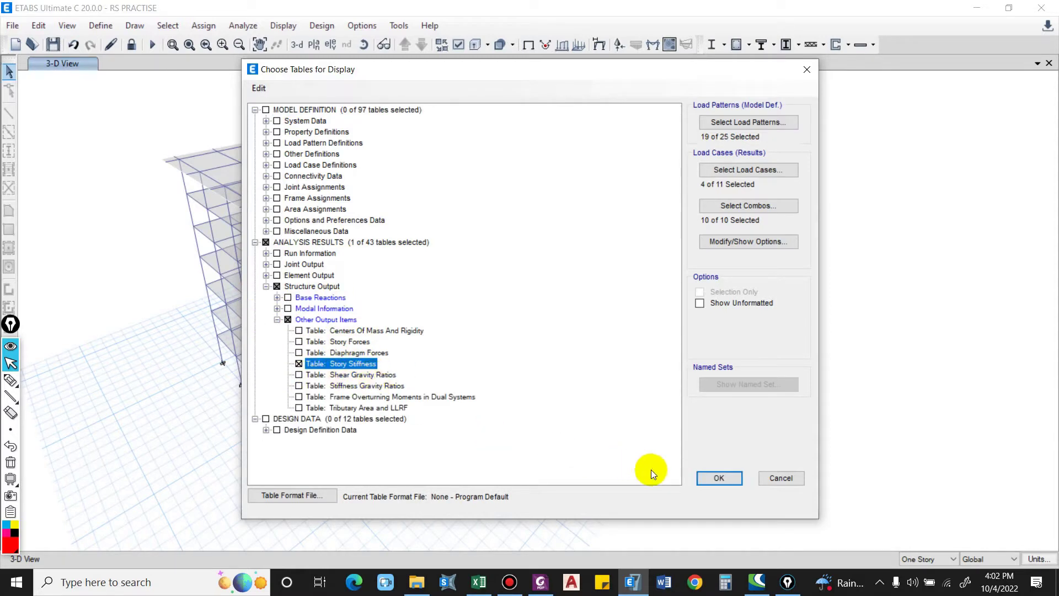
{"action": "left_click", "coordinate": [719, 478]}
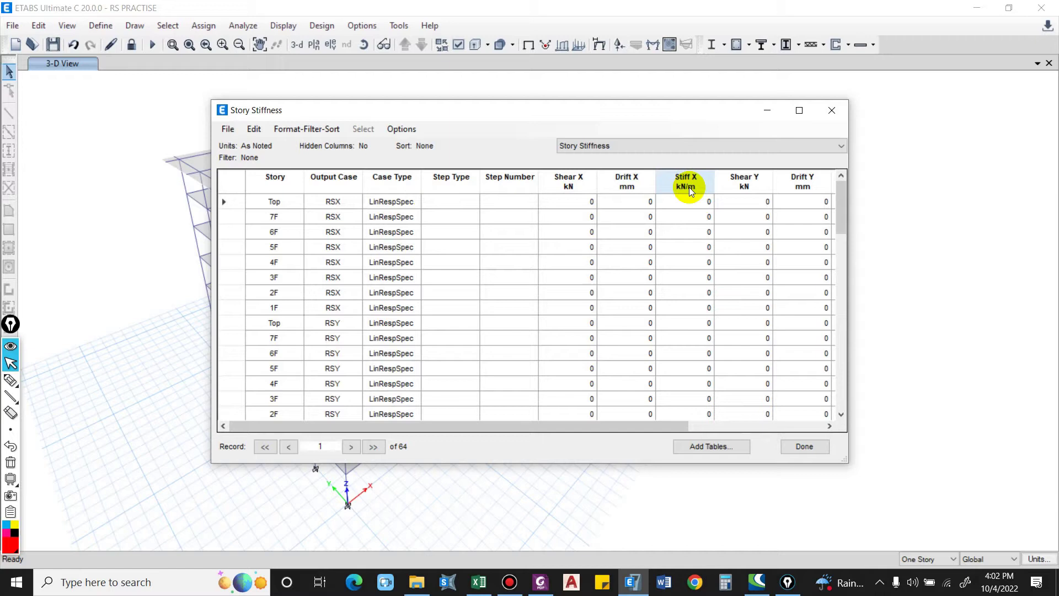
{"action": "left_click_drag", "start_coordinate": [534, 423], "coordinate": [638, 426]}
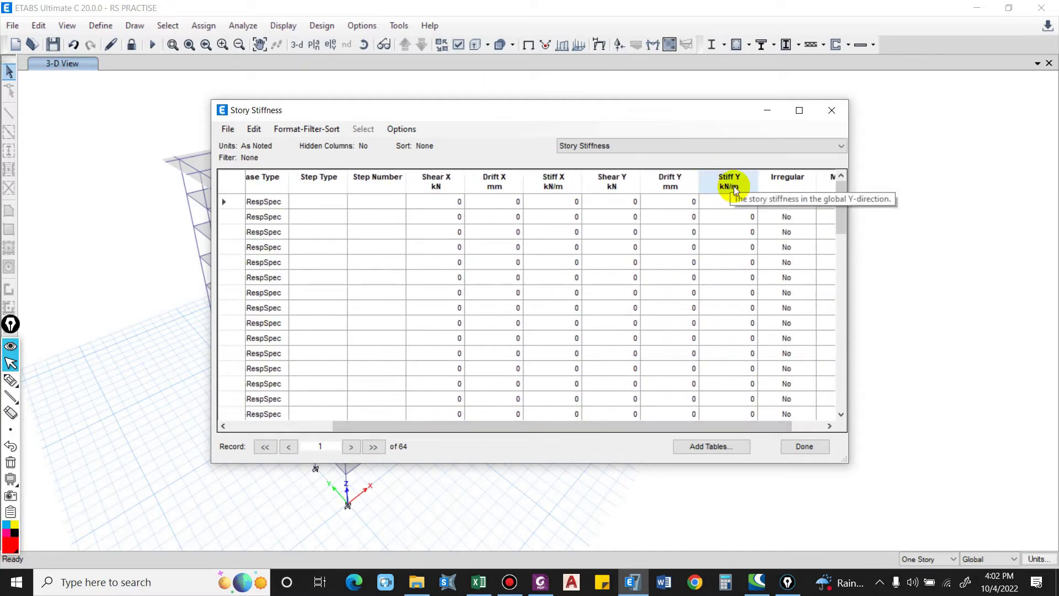
{"action": "left_click_drag", "start_coordinate": [646, 430], "coordinate": [507, 422]}
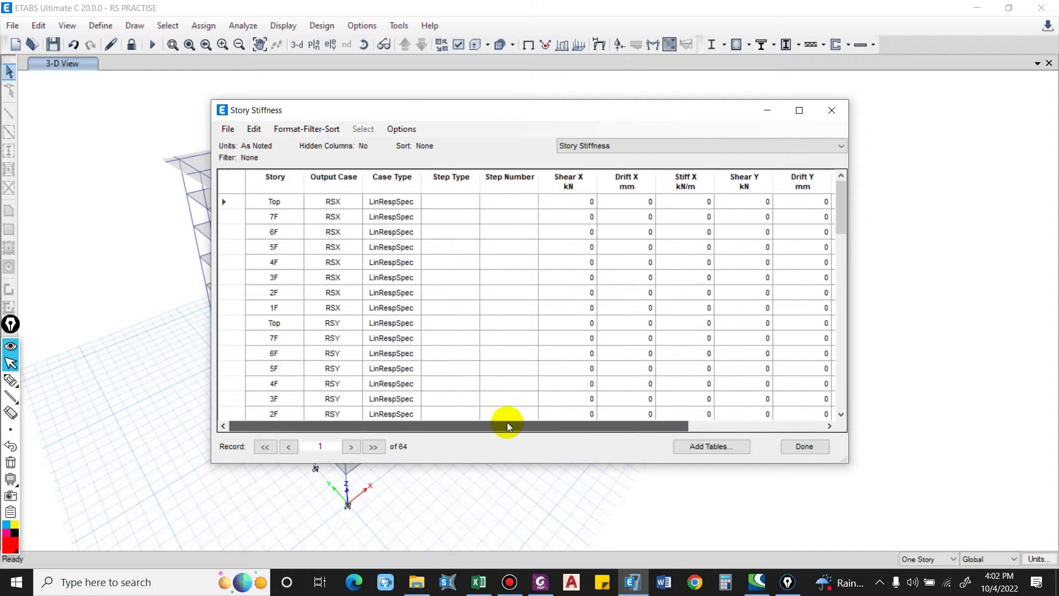
{"action": "left_click", "coordinate": [332, 178]}
Filter the Story Stiffness table's Output Case column to EQX
{"action": "right_click", "coordinate": [332, 177]}
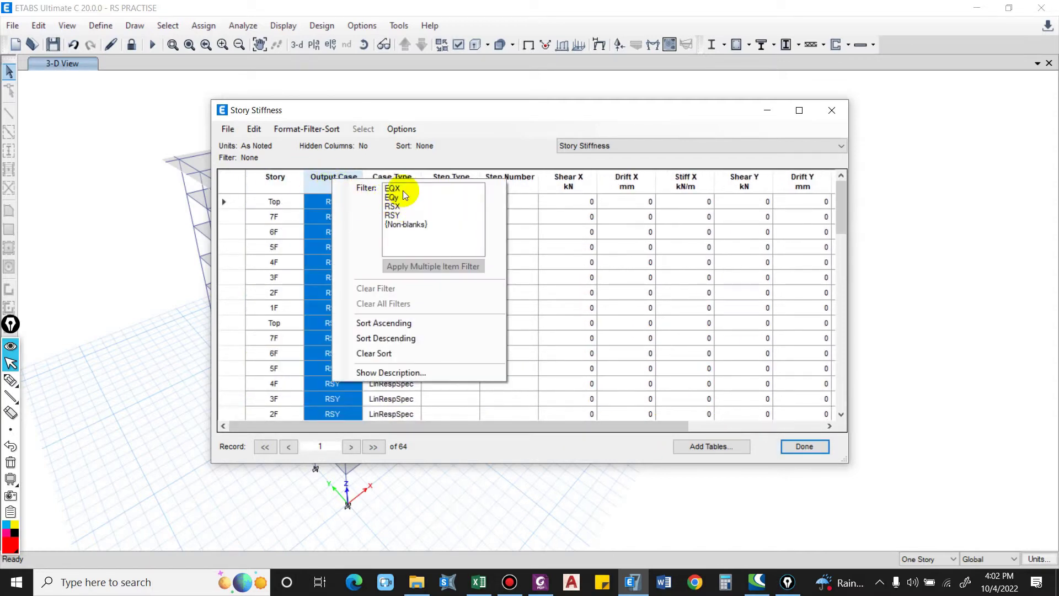
{"action": "left_click", "coordinate": [403, 190]}
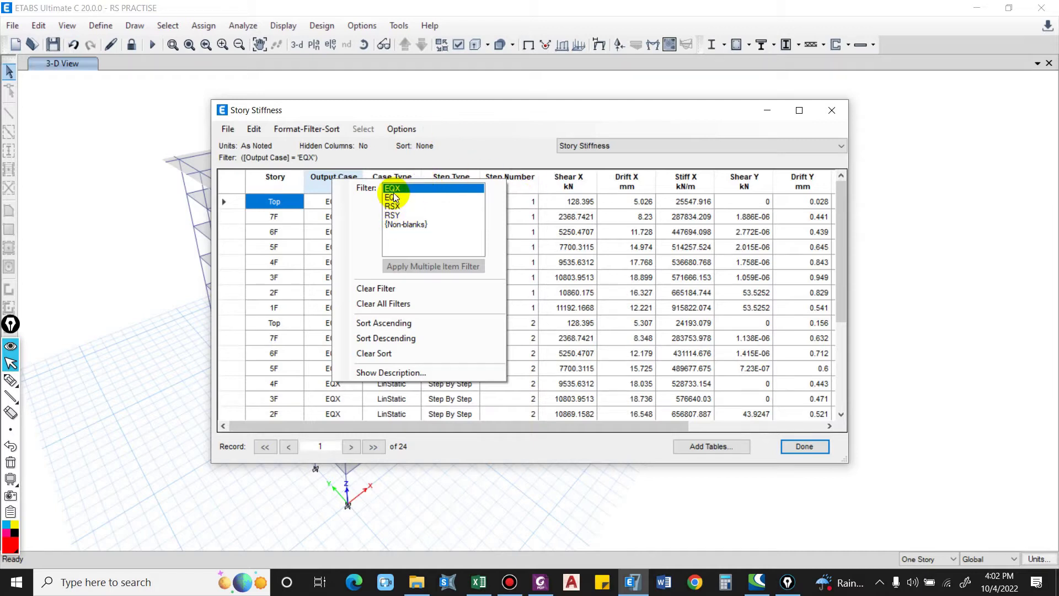
{"action": "left_click", "coordinate": [470, 131]}
{"action": "left_click", "coordinate": [302, 204]}
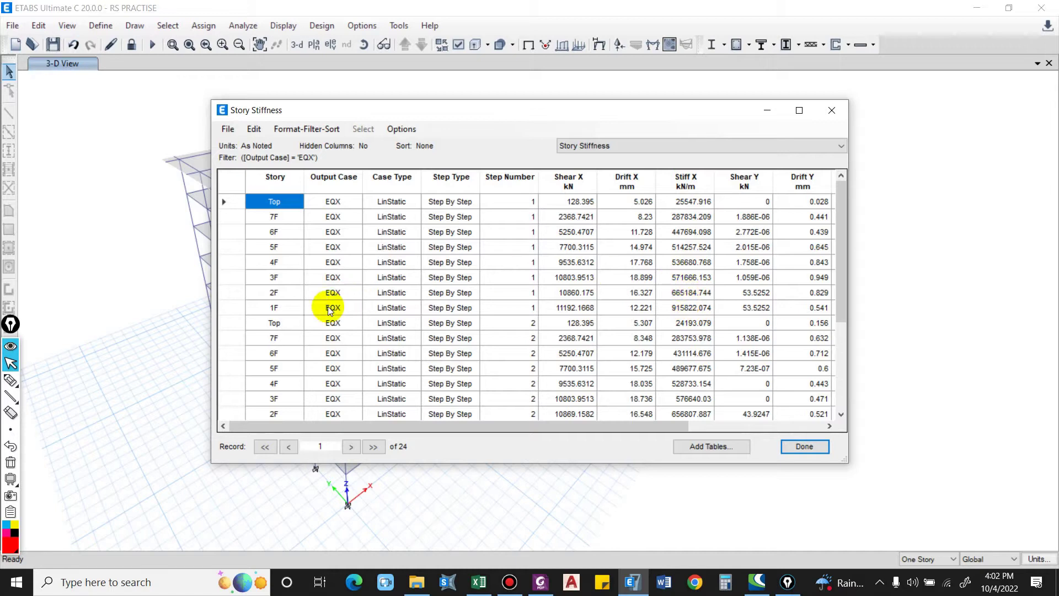
Select the step-1 Stiff X values from Top down to 1F
{"action": "left_click", "coordinate": [687, 308]}
{"action": "left_click_drag", "start_coordinate": [689, 203], "coordinate": [677, 283]}
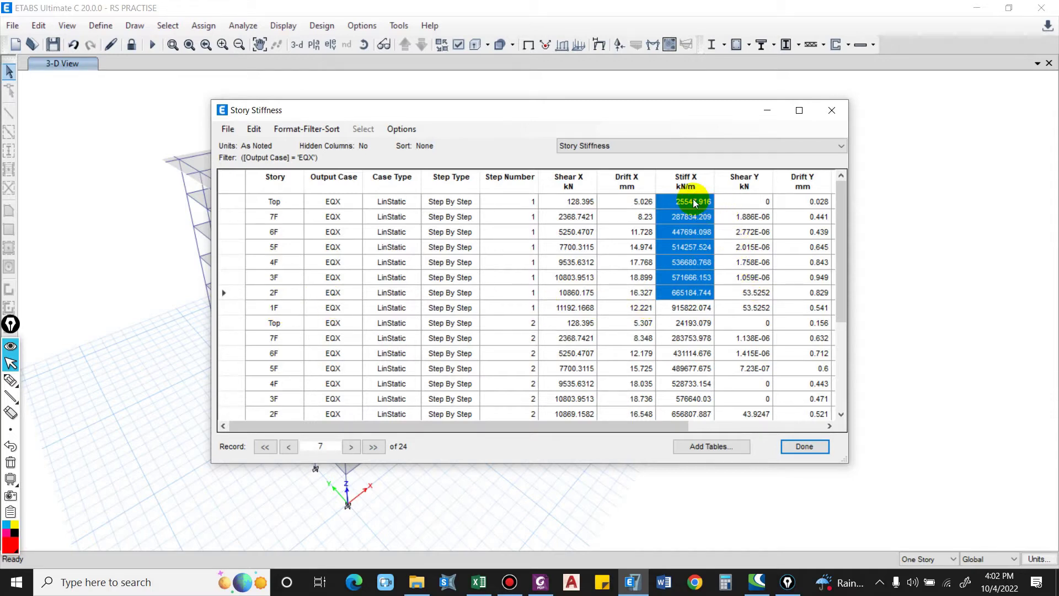
{"action": "left_click_drag", "start_coordinate": [694, 203], "coordinate": [689, 310]}
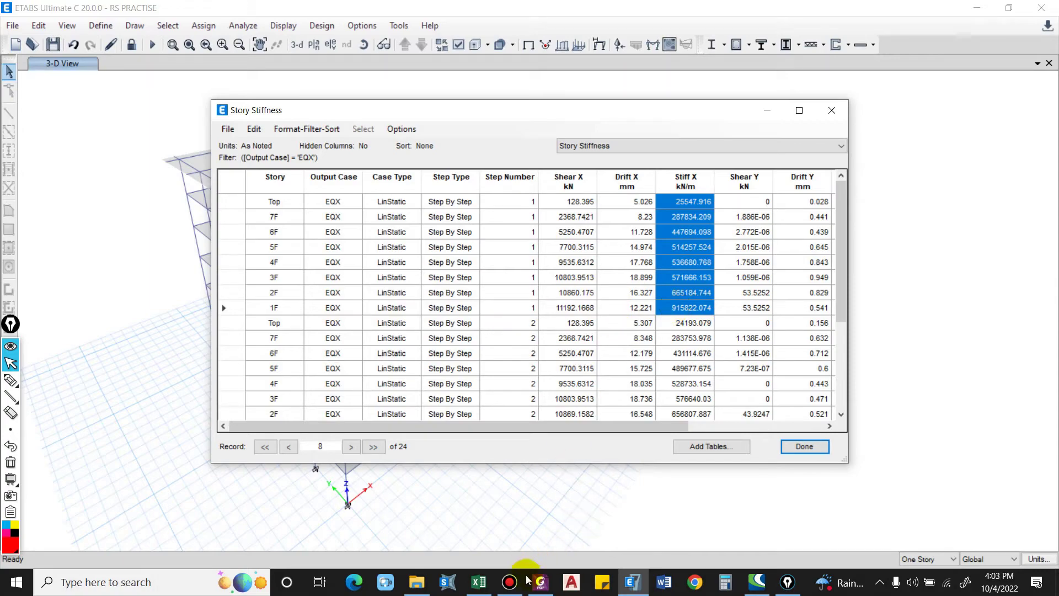
{"action": "left_click", "coordinate": [539, 583]}
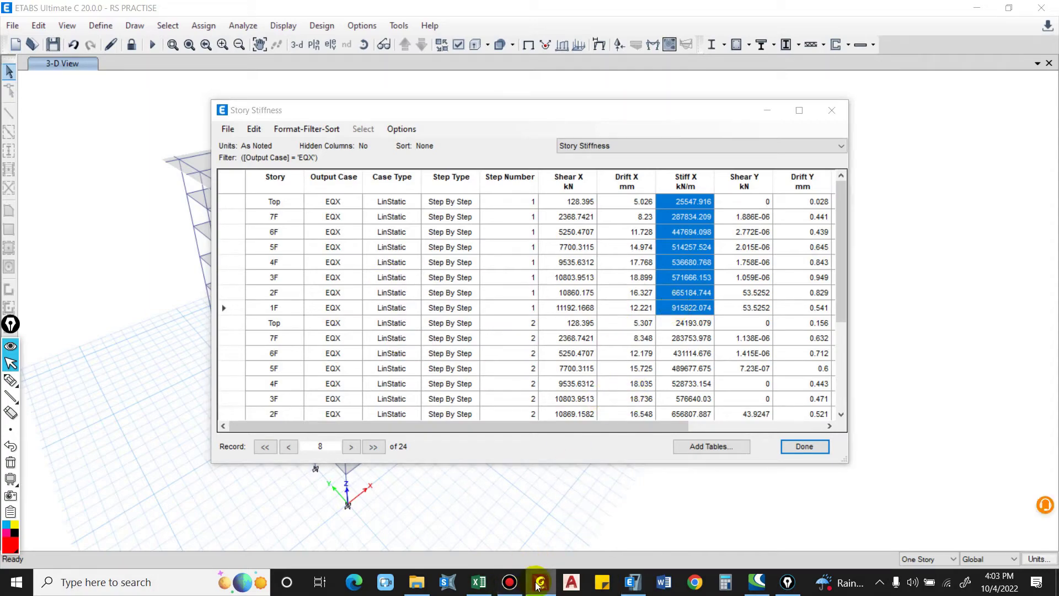
Paste the ETABS stiffness values into Excel at AC18:AC25
{"action": "left_click", "coordinate": [479, 582]}
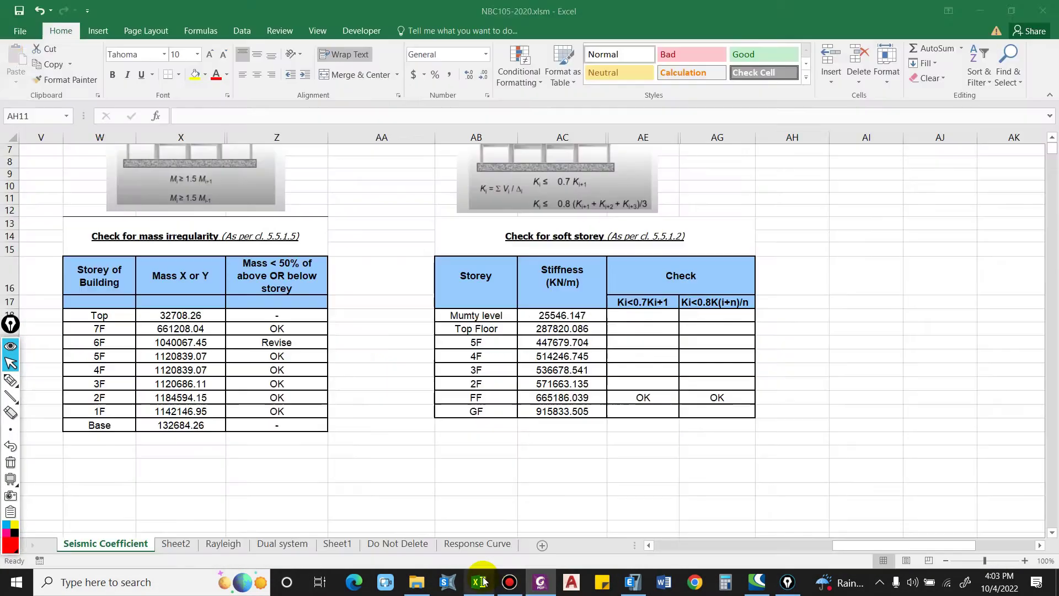
{"action": "left_click", "coordinate": [573, 310]}
{"action": "type", "text": "25547.916 287834.209 447694.098 514257.524 536680.768 571666.153 665184.744 915822.074"}
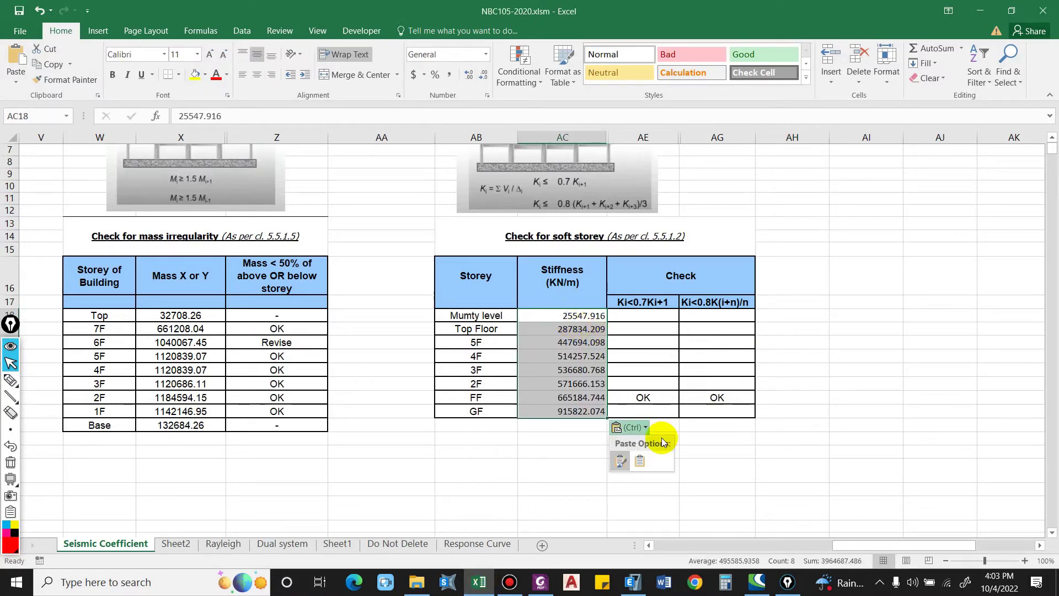
{"action": "left_click", "coordinate": [645, 463]}
Copy storey names Top through 1F from ETABS into AB18, matching destination formatting
{"action": "left_click", "coordinate": [539, 583]}
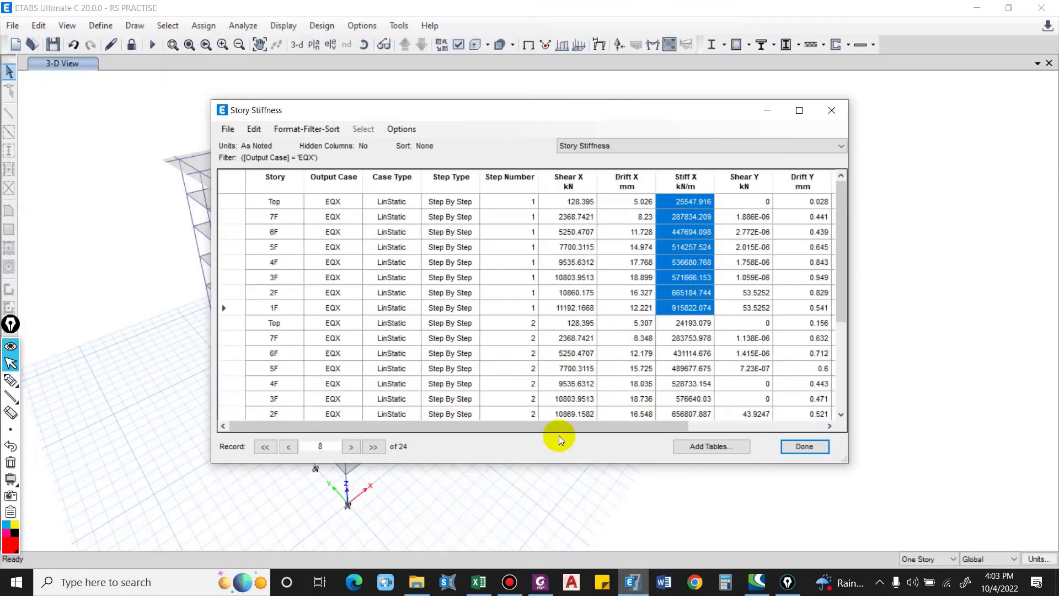
{"action": "left_click", "coordinate": [634, 583]}
{"action": "left_click_drag", "start_coordinate": [292, 202], "coordinate": [281, 308]}
{"action": "key", "text": "ctrl+c"}
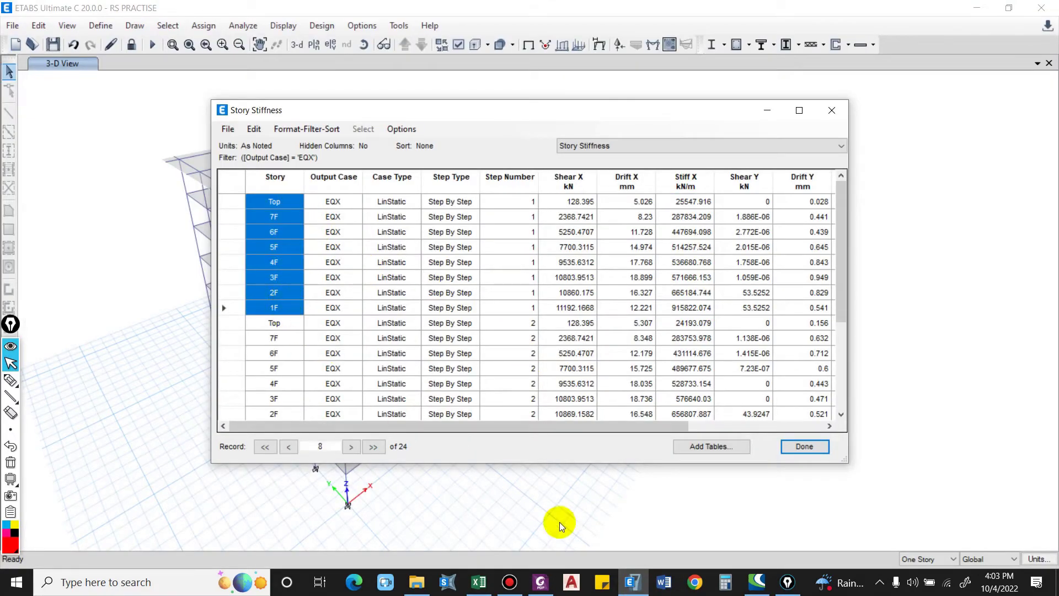
{"action": "left_click", "coordinate": [479, 583]}
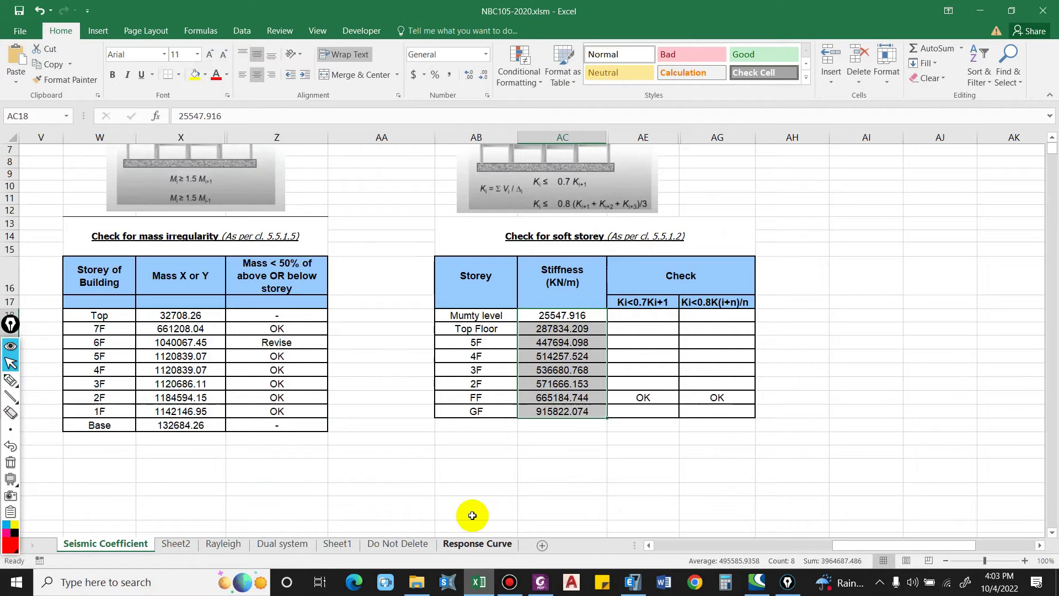
{"action": "left_click", "coordinate": [479, 315]}
{"action": "key", "text": "ctrl+v"}
{"action": "left_click", "coordinate": [553, 428]}
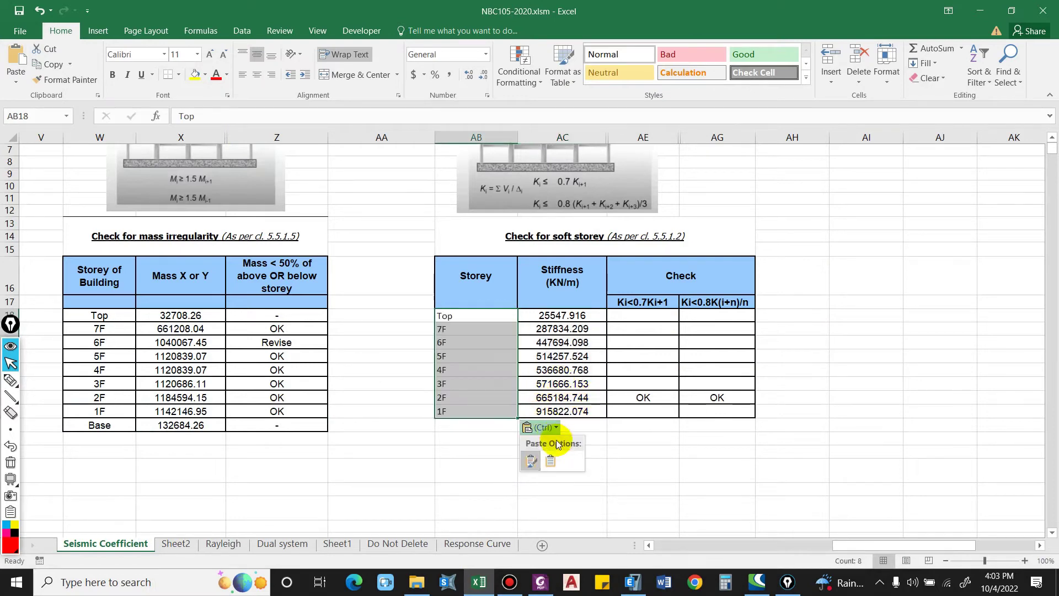
{"action": "left_click", "coordinate": [550, 462]}
{"action": "left_click", "coordinate": [429, 467]}
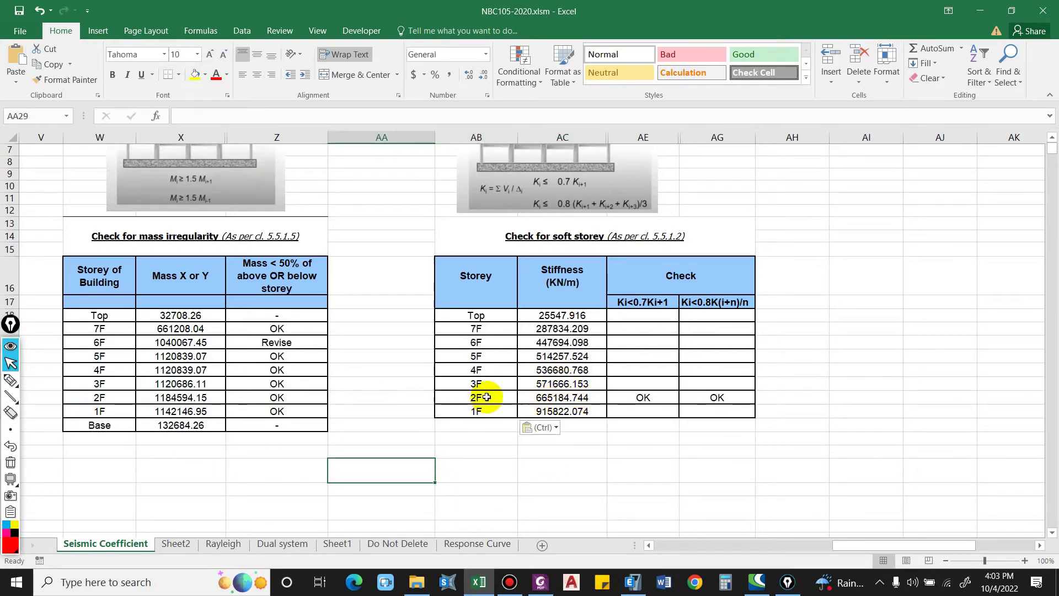
Start a freehand storey frame sketch near column AG with the screen pen
{"action": "scroll", "coordinate": [543, 379], "scroll_direction": "up", "scroll_amount": 2}
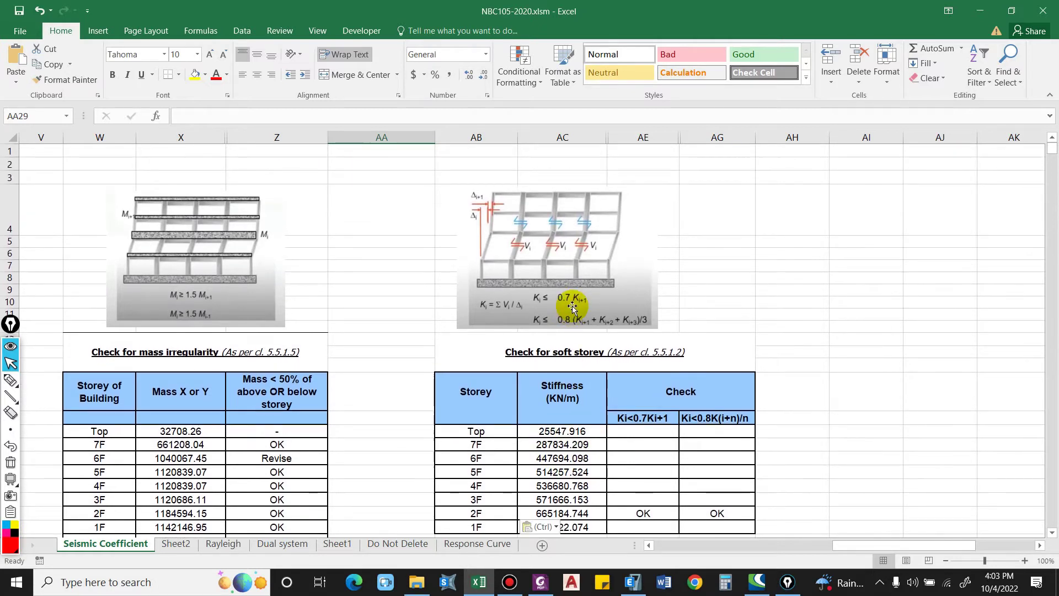
{"action": "key", "text": "ctrl+shift+p"}
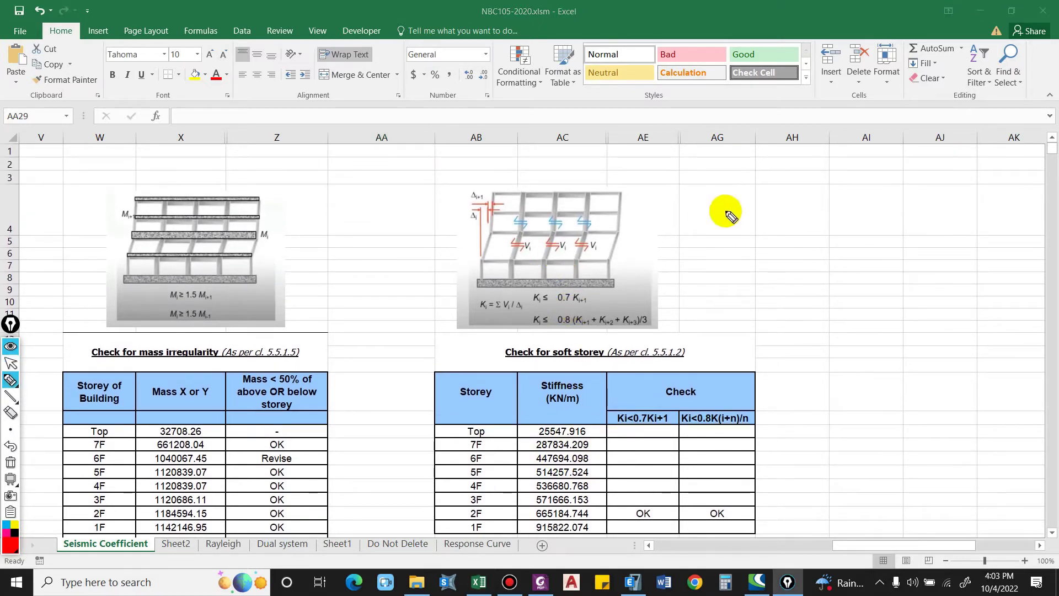
{"action": "left_click_drag", "start_coordinate": [697, 197], "coordinate": [697, 306]}
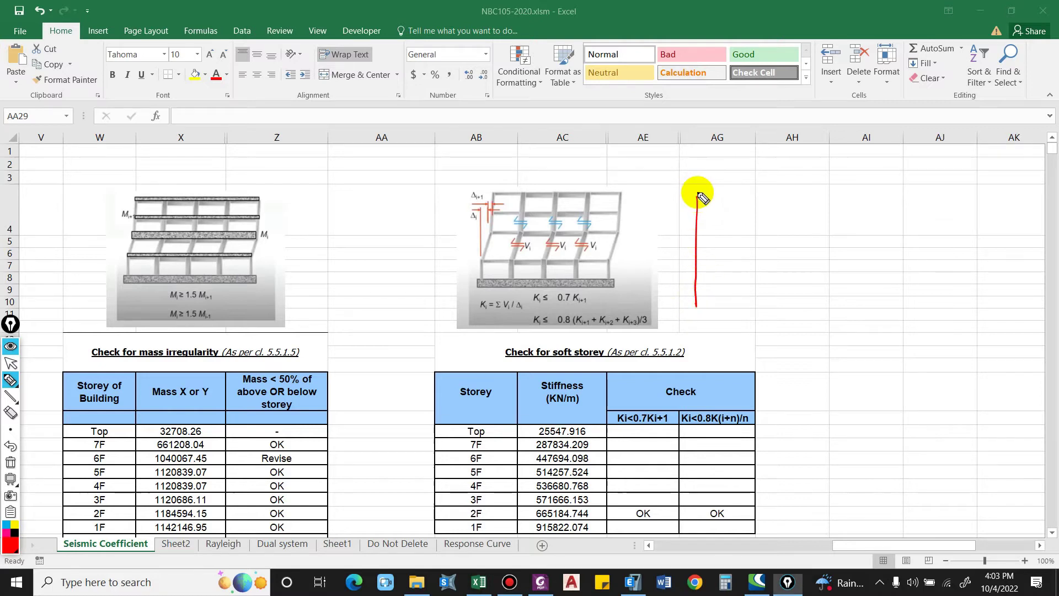
{"action": "mouse_move", "coordinate": [699, 194]}
{"action": "left_mouse_down"}
{"action": "mouse_move", "coordinate": [745, 186]}
{"action": "mouse_move", "coordinate": [740, 301]}
{"action": "left_mouse_up"}
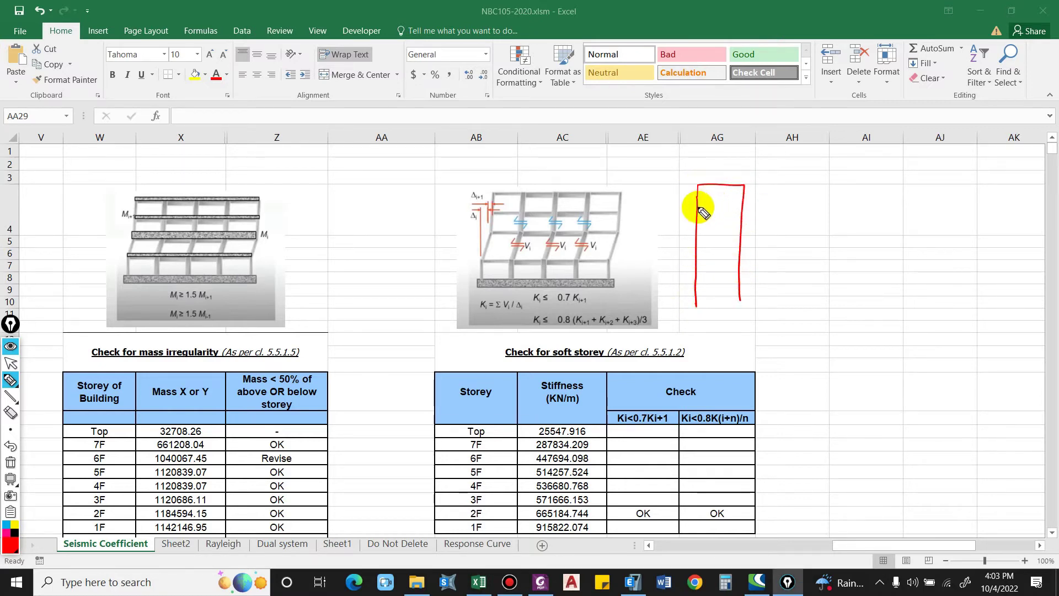
Add floor lines to the sketch and label its storeys Ki, Ki+1, Ki+2 and Ki+3
{"action": "mouse_move", "coordinate": [698, 211]}
{"action": "left_mouse_down"}
{"action": "mouse_move", "coordinate": [743, 217]}
{"action": "mouse_move", "coordinate": [741, 239]}
{"action": "mouse_move", "coordinate": [705, 265]}
{"action": "mouse_move", "coordinate": [743, 262]}
{"action": "left_mouse_up"}
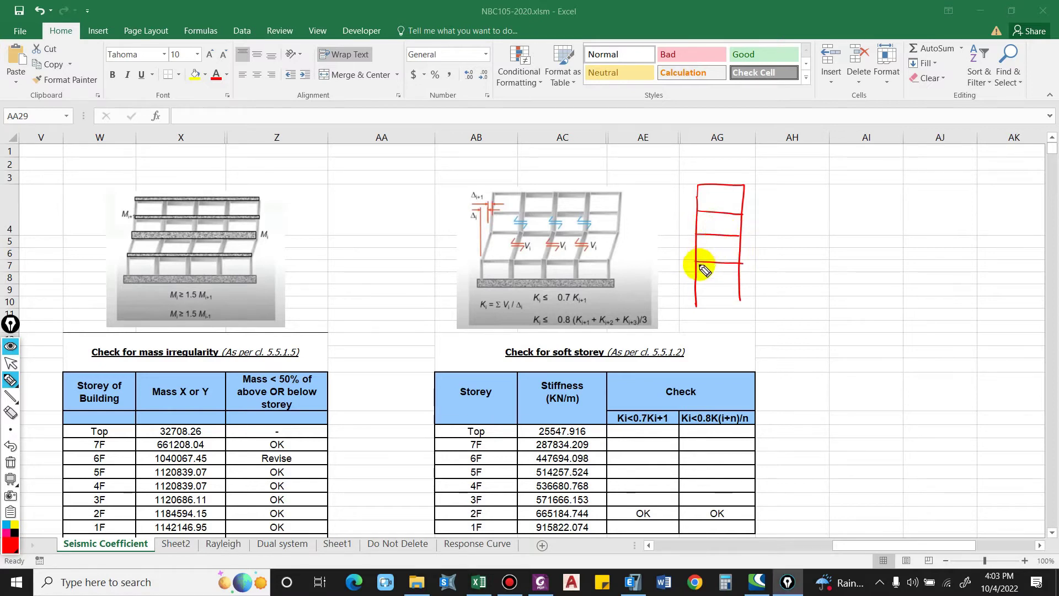
{"action": "left_click_drag", "start_coordinate": [695, 290], "coordinate": [746, 290]}
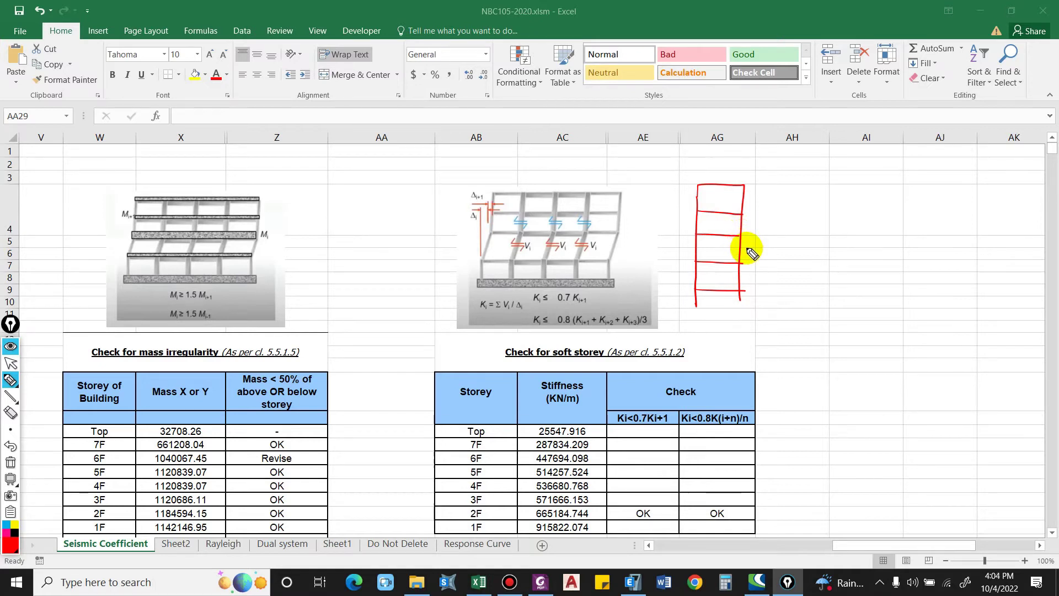
{"action": "mouse_move", "coordinate": [746, 239]}
{"action": "left_mouse_down"}
{"action": "mouse_move", "coordinate": [750, 278]}
{"action": "mouse_move", "coordinate": [762, 284]}
{"action": "mouse_move", "coordinate": [769, 250]}
{"action": "mouse_move", "coordinate": [777, 254]}
{"action": "left_mouse_up"}
{"action": "left_click_drag", "start_coordinate": [751, 220], "coordinate": [770, 224]}
{"action": "left_click_drag", "start_coordinate": [767, 220], "coordinate": [778, 230]}
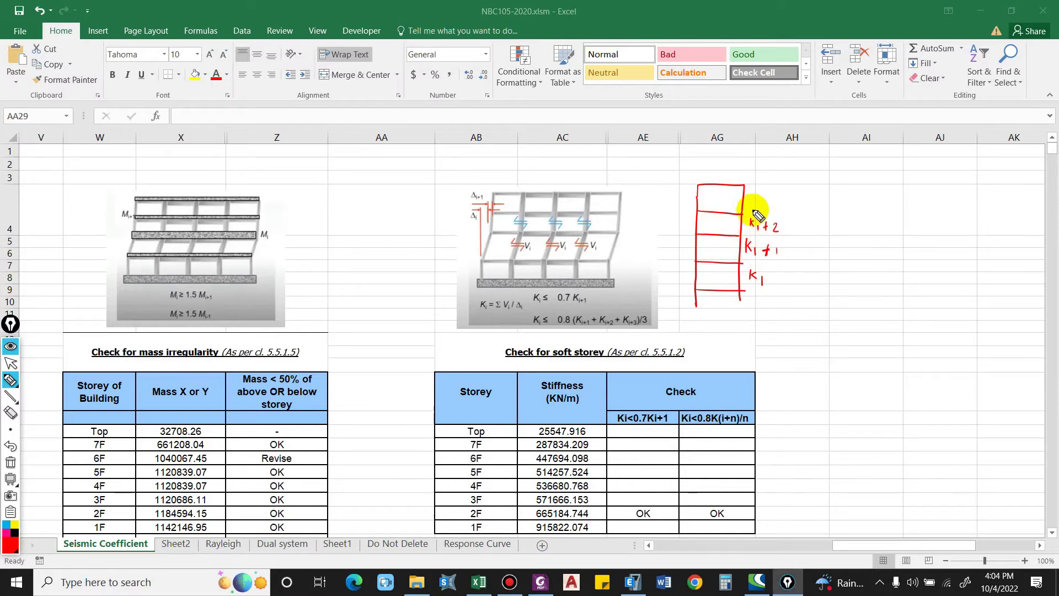
{"action": "left_click_drag", "start_coordinate": [756, 193], "coordinate": [779, 210]}
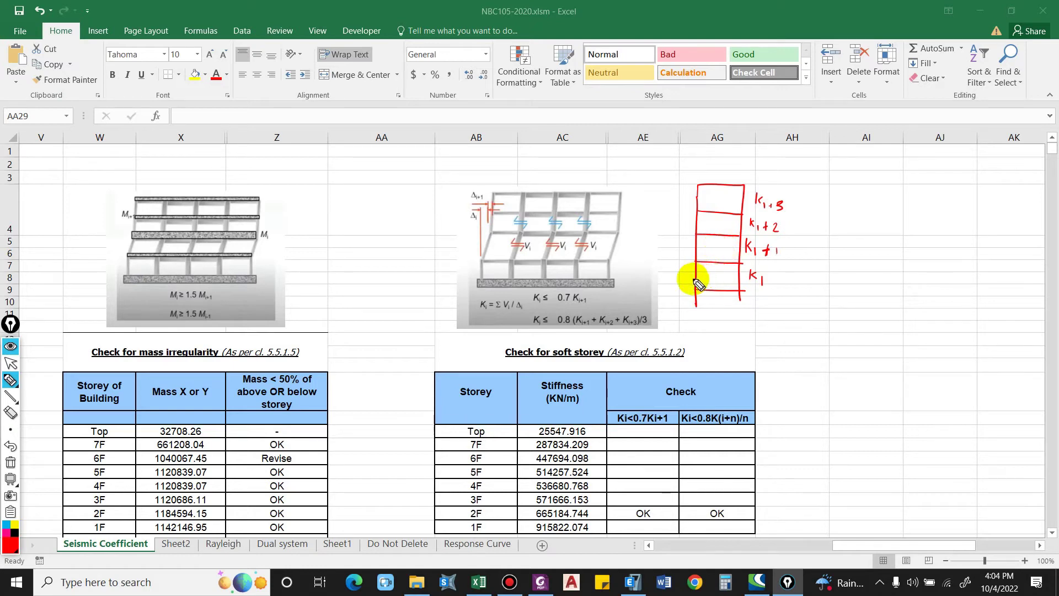
{"action": "mouse_move", "coordinate": [837, 248]}
{"action": "left_mouse_down"}
{"action": "mouse_move", "coordinate": [836, 271]}
{"action": "mouse_move", "coordinate": [838, 260]}
{"action": "mouse_move", "coordinate": [850, 270]}
{"action": "left_mouse_up"}
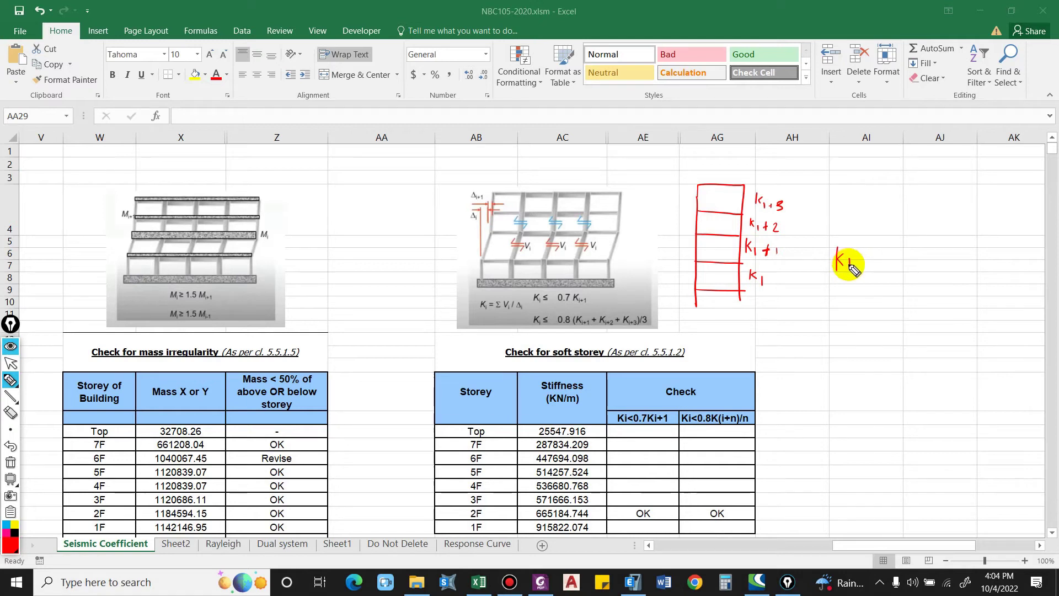
Handwrite Ki > 0.7Ki+1 and Ki > 0.8(Ki+1, Ki+2, Ki+3) beside the sketch
{"action": "mouse_move", "coordinate": [858, 248]}
{"action": "left_mouse_down"}
{"action": "mouse_move", "coordinate": [881, 255]}
{"action": "mouse_move", "coordinate": [897, 266]}
{"action": "mouse_move", "coordinate": [908, 249]}
{"action": "mouse_move", "coordinate": [929, 270]}
{"action": "left_mouse_up"}
{"action": "left_click", "coordinate": [887, 258]}
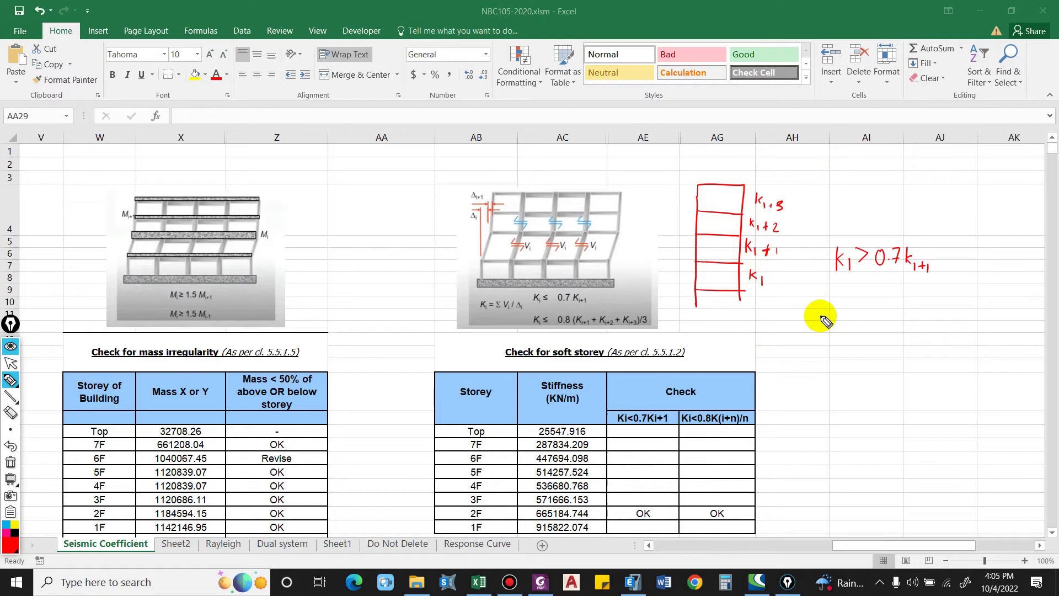
{"action": "mouse_move", "coordinate": [828, 292]}
{"action": "left_mouse_down"}
{"action": "mouse_move", "coordinate": [827, 316]}
{"action": "mouse_move", "coordinate": [837, 312]}
{"action": "left_mouse_up"}
{"action": "mouse_move", "coordinate": [838, 308]}
{"action": "left_mouse_down"}
{"action": "mouse_move", "coordinate": [880, 301]}
{"action": "mouse_move", "coordinate": [922, 314]}
{"action": "mouse_move", "coordinate": [939, 302]}
{"action": "mouse_move", "coordinate": [961, 309]}
{"action": "left_mouse_up"}
{"action": "left_click_drag", "start_coordinate": [970, 308], "coordinate": [978, 312]}
{"action": "mouse_move", "coordinate": [981, 309]}
{"action": "left_mouse_down"}
{"action": "mouse_move", "coordinate": [1009, 301]}
{"action": "mouse_move", "coordinate": [1030, 318]}
{"action": "left_mouse_up"}
{"action": "left_click_drag", "start_coordinate": [1036, 292], "coordinate": [1016, 331]}
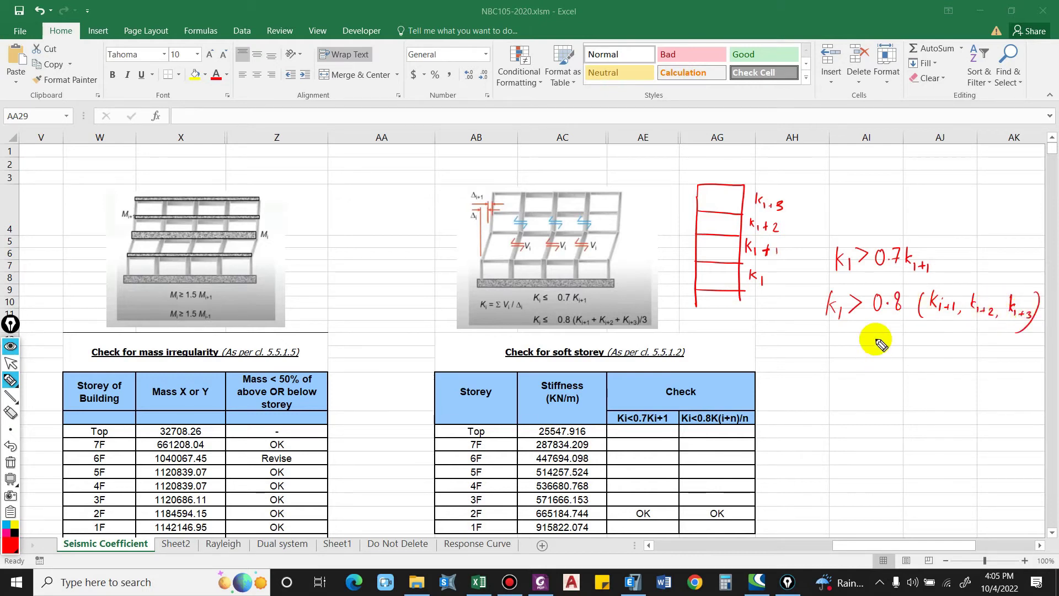
Enter =IF(AC24>0.7*AC23,"OK","Revise") in AE24 for the 2F check
{"action": "left_click", "coordinate": [11, 365]}
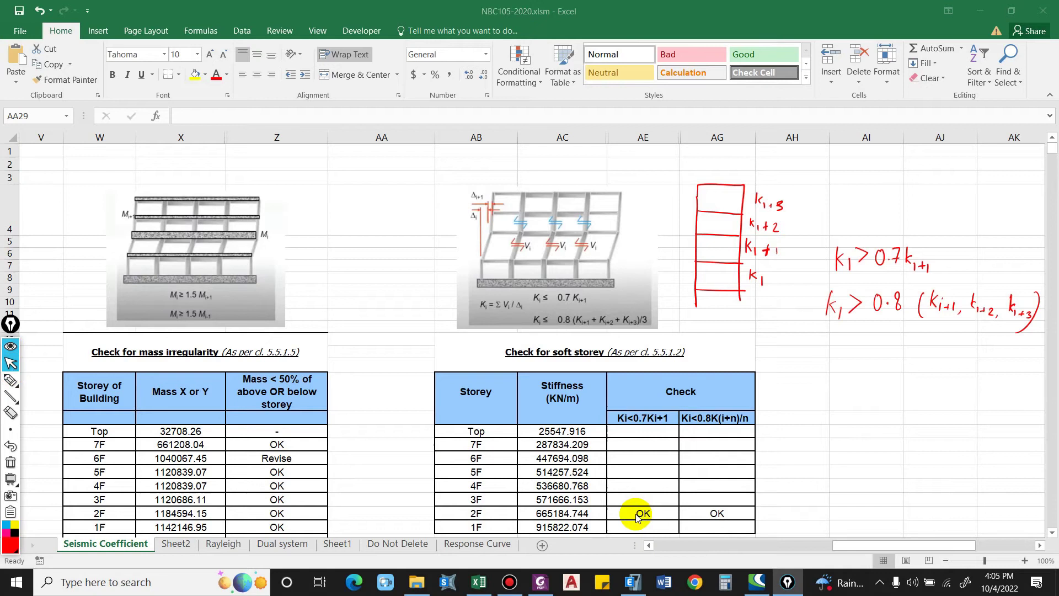
{"action": "left_click", "coordinate": [657, 513]}
{"action": "type", "text": "=if("}
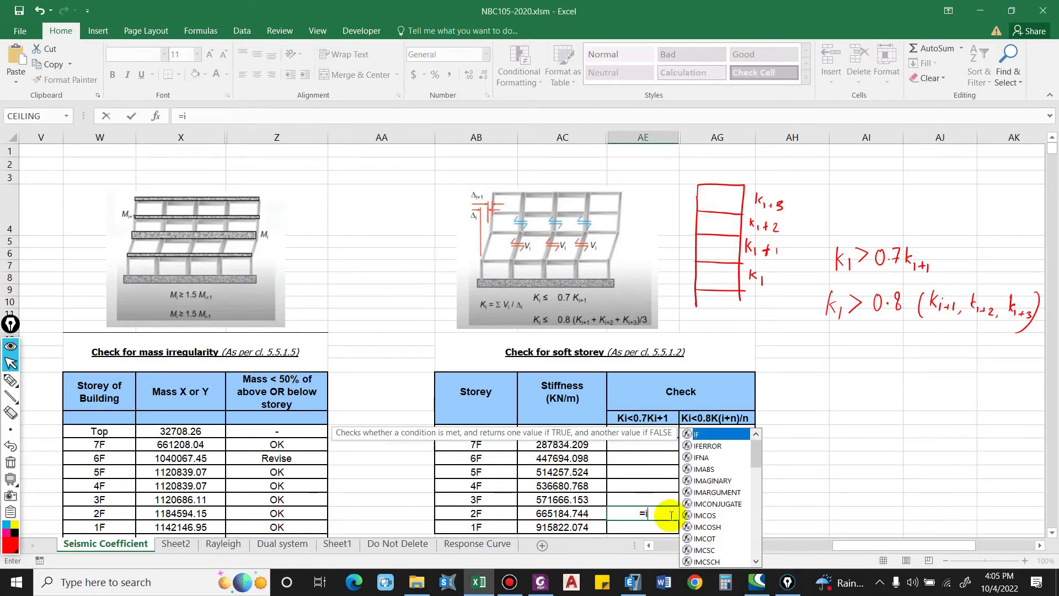
{"action": "left_click", "coordinate": [583, 514]}
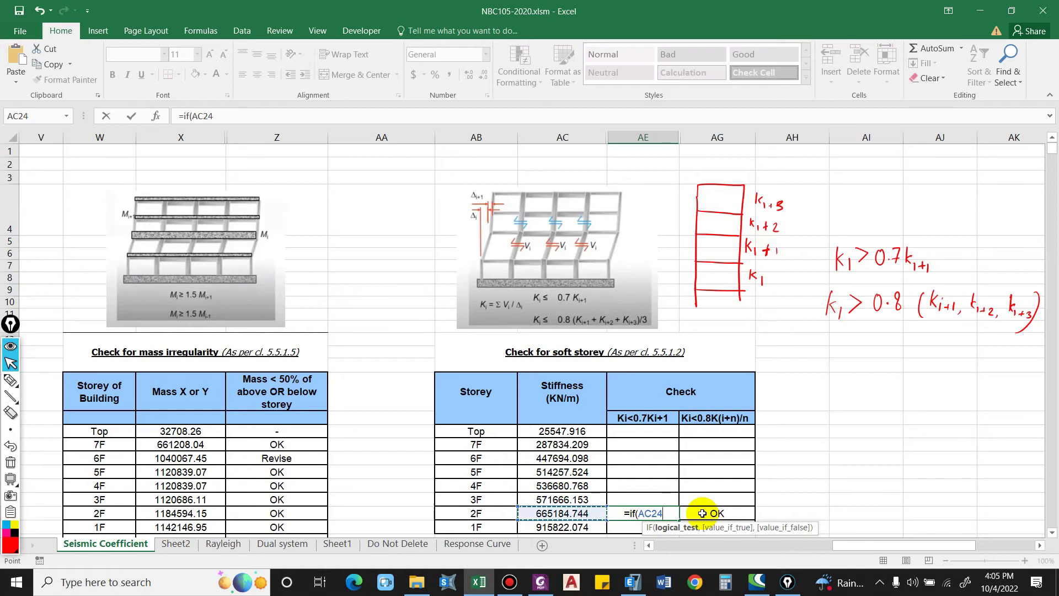
{"action": "type", "text": ">0.7*"}
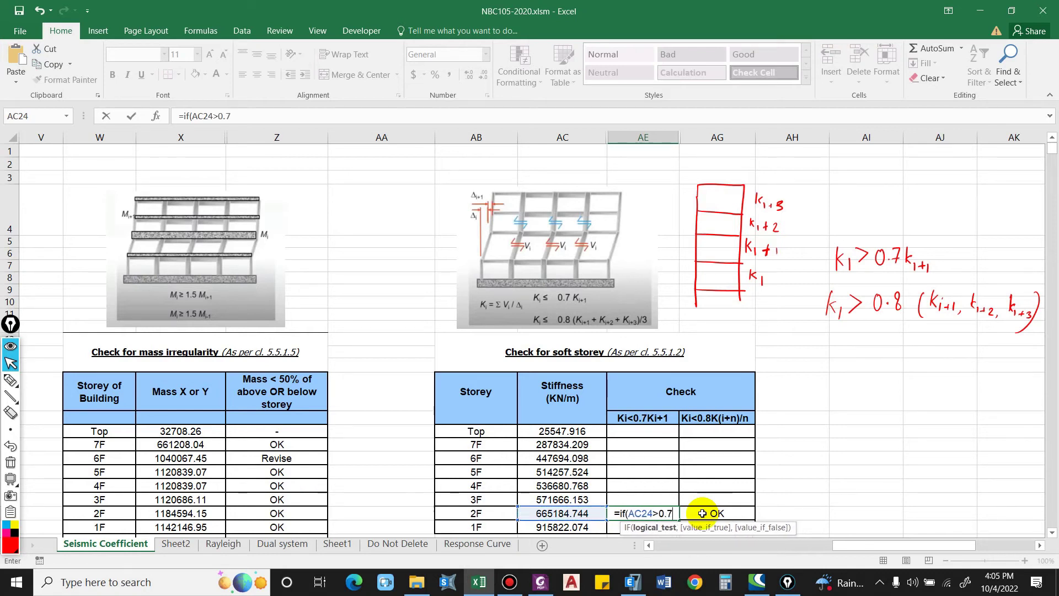
{"action": "left_click", "coordinate": [575, 499]}
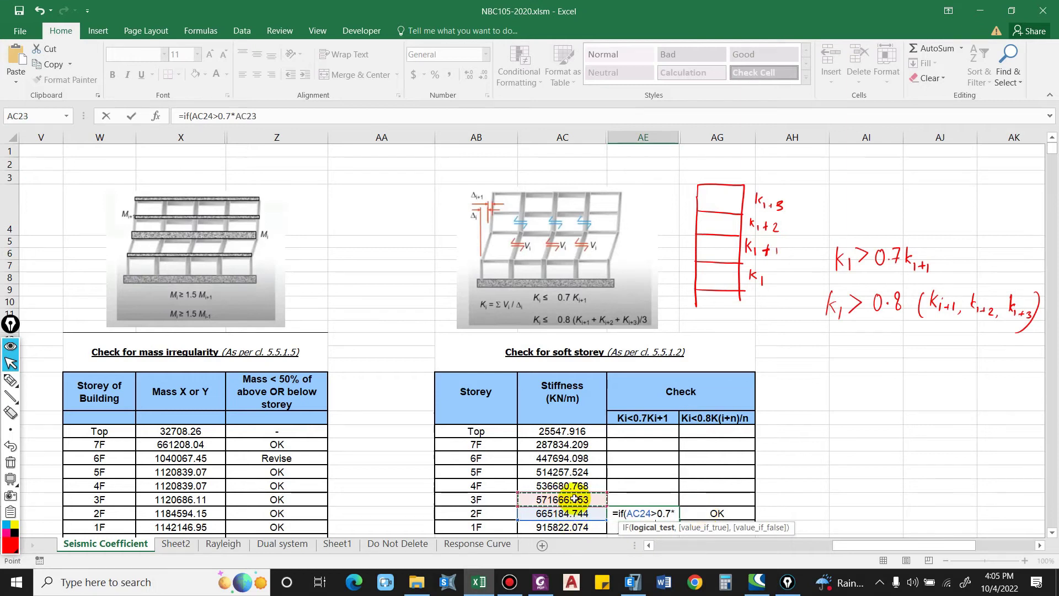
{"action": "type", "text": ","}
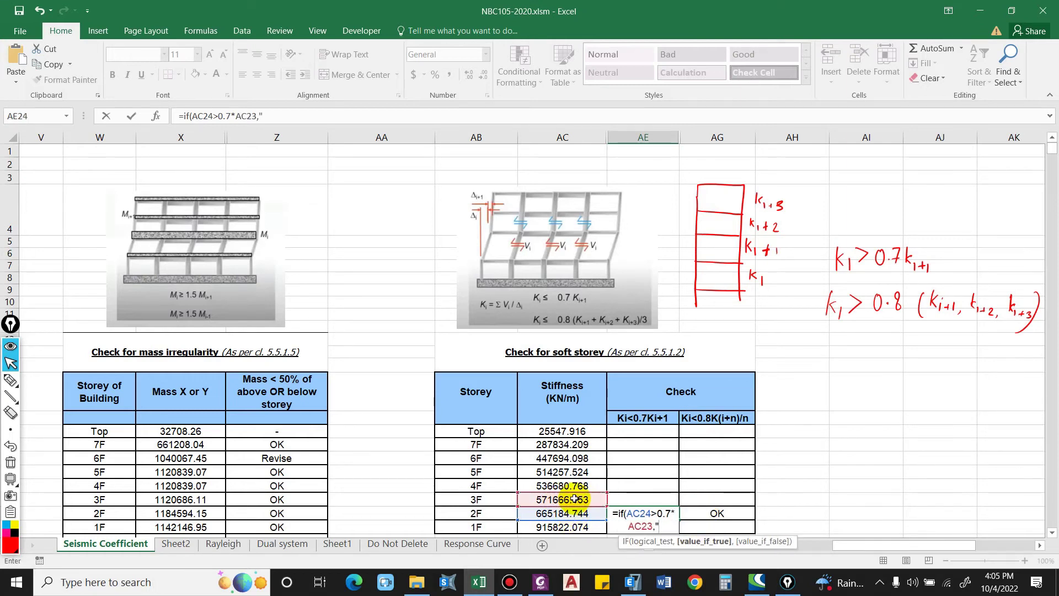
{"action": "type", "text": "\"OK\","}
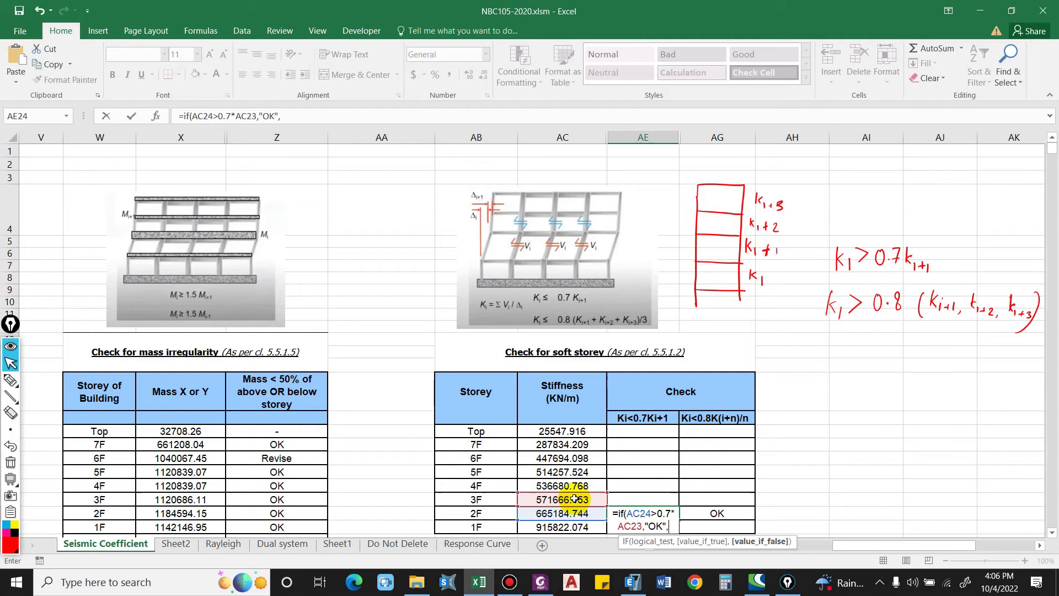
{"action": "type", "text": "\"Revi"}
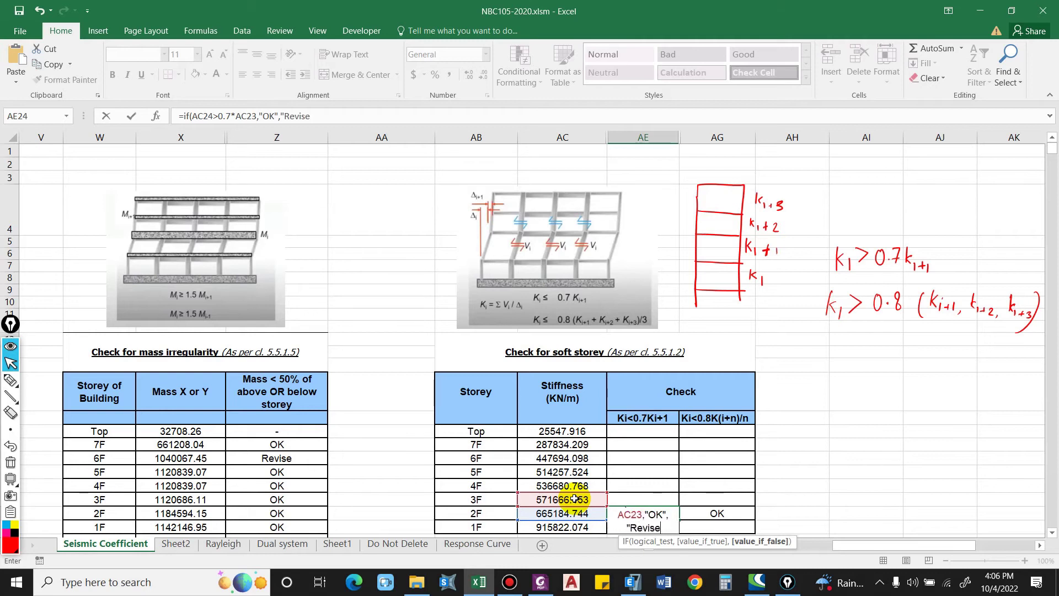
{"action": "type", "text": "se"}
{"action": "key", "text": "Return"}
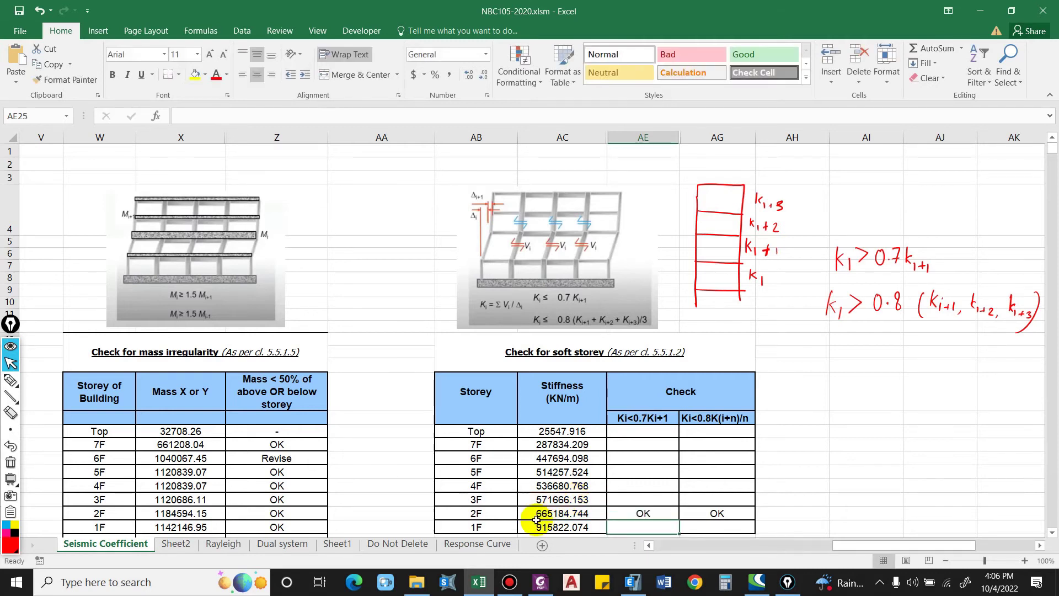
{"action": "left_click", "coordinate": [781, 501]}
{"action": "type", "text": "="}
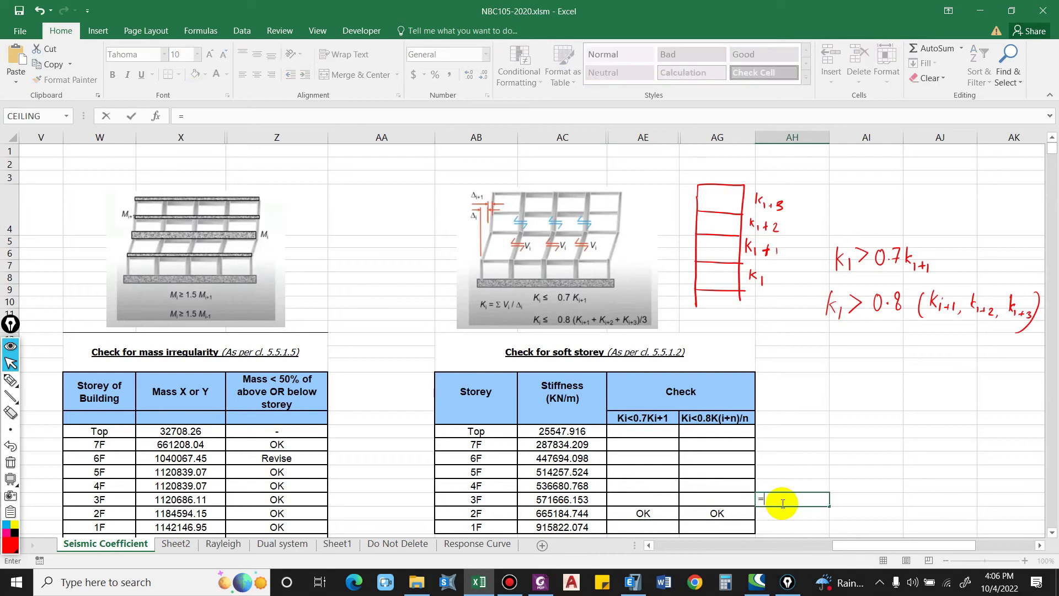
{"action": "type", "text": "0.7*"}
{"action": "left_click", "coordinate": [584, 499]}
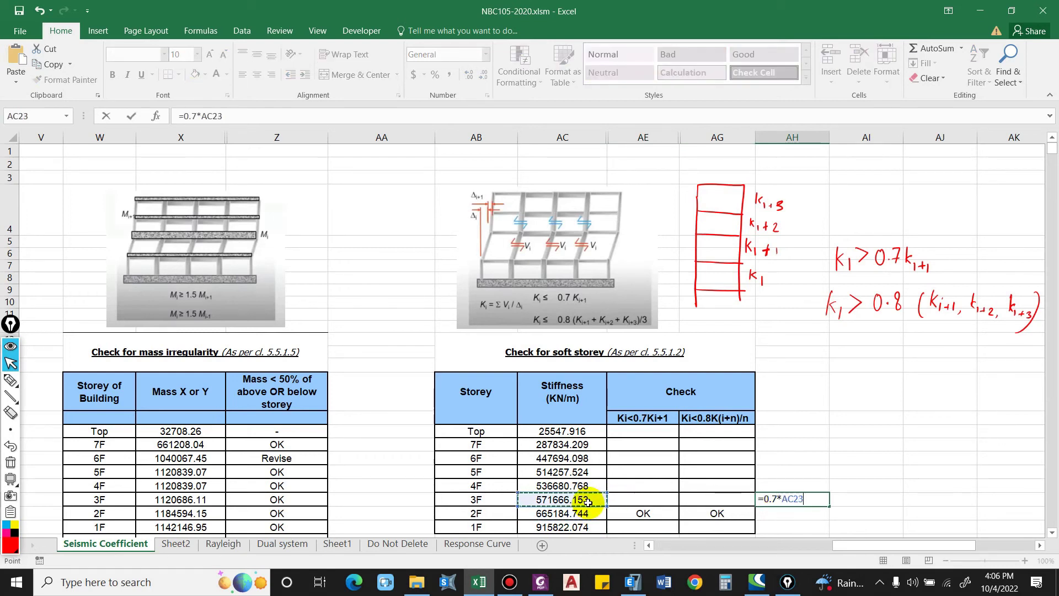
{"action": "key", "text": "Return"}
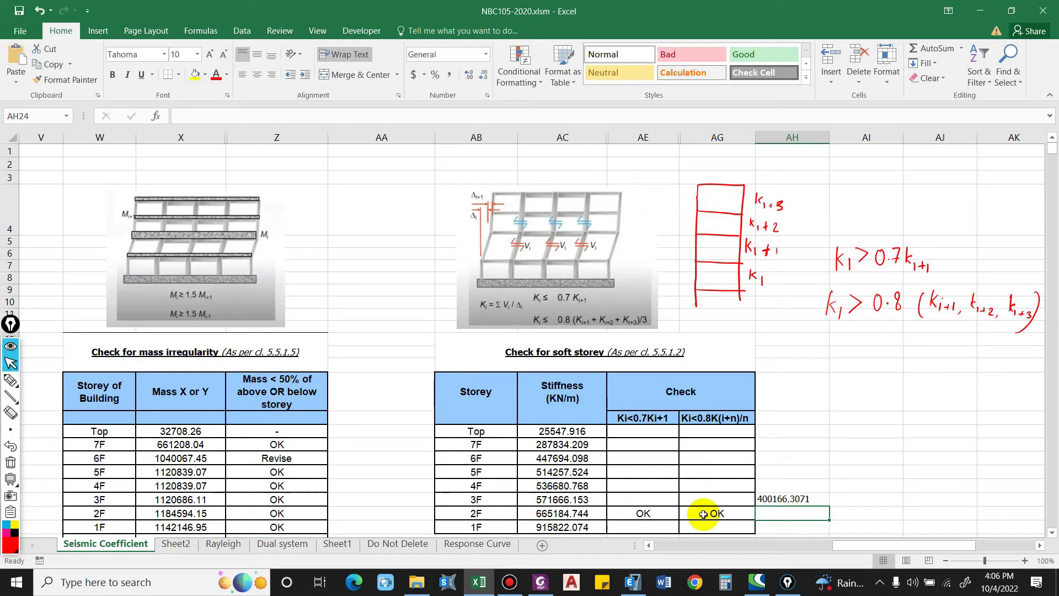
{"action": "left_click", "coordinate": [811, 498]}
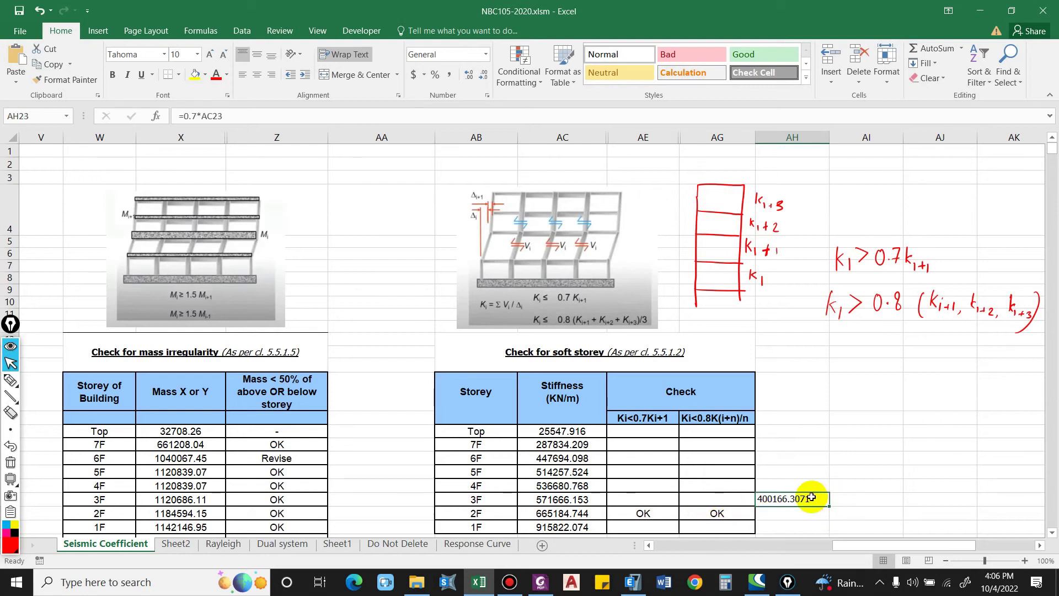
{"action": "key", "text": "Delete"}
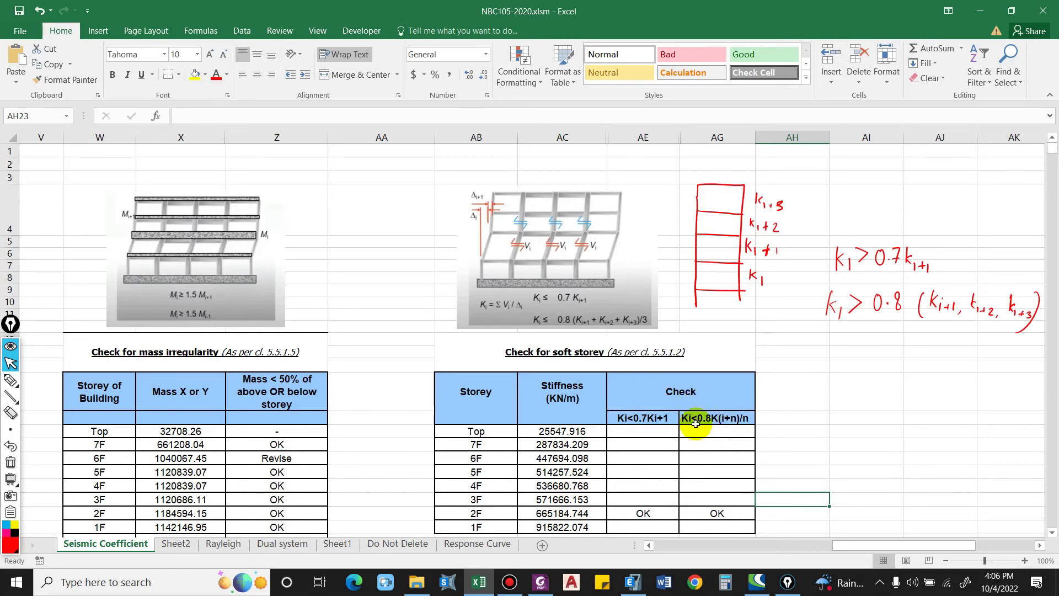
In AG24, show OK when AC24 exceeds 0.8×AVERAGE(AC21,AC22,AC23)
{"action": "left_click", "coordinate": [723, 515]}
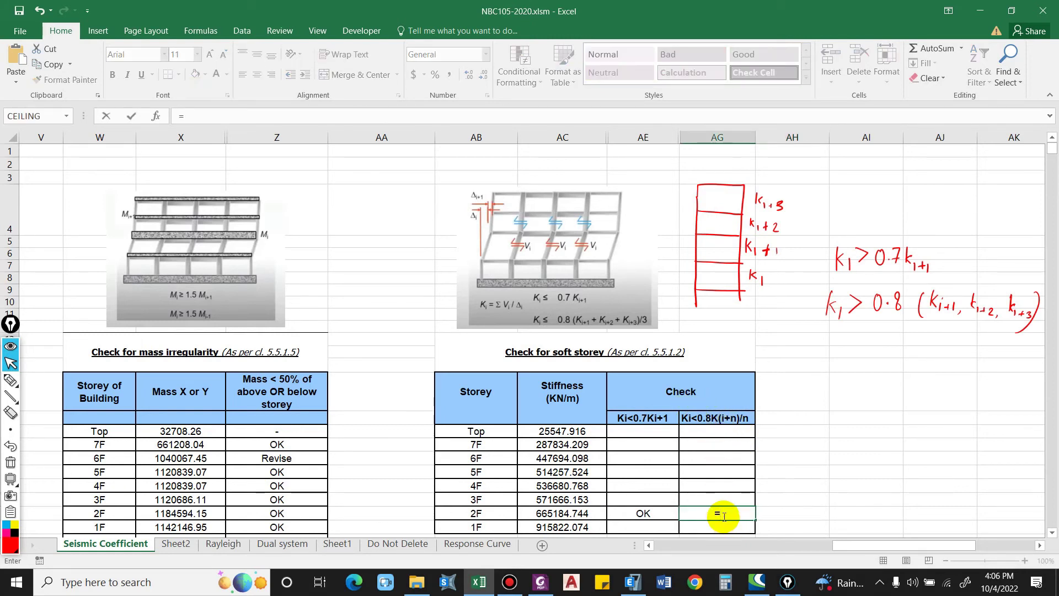
{"action": "type", "text": "=if("}
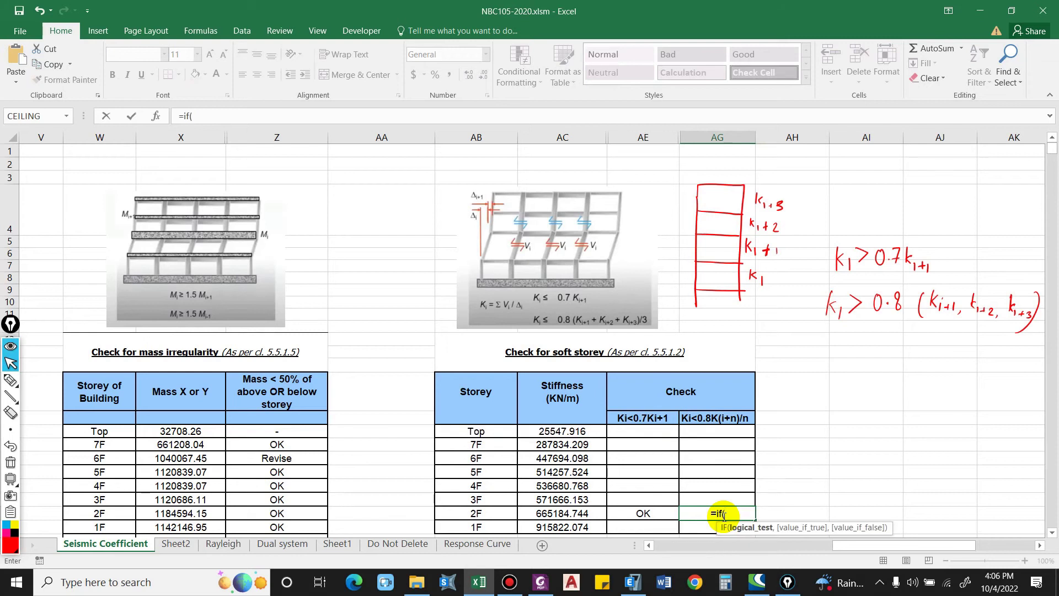
{"action": "left_click", "coordinate": [558, 513]}
{"action": "type", "text": ">0.8*("}
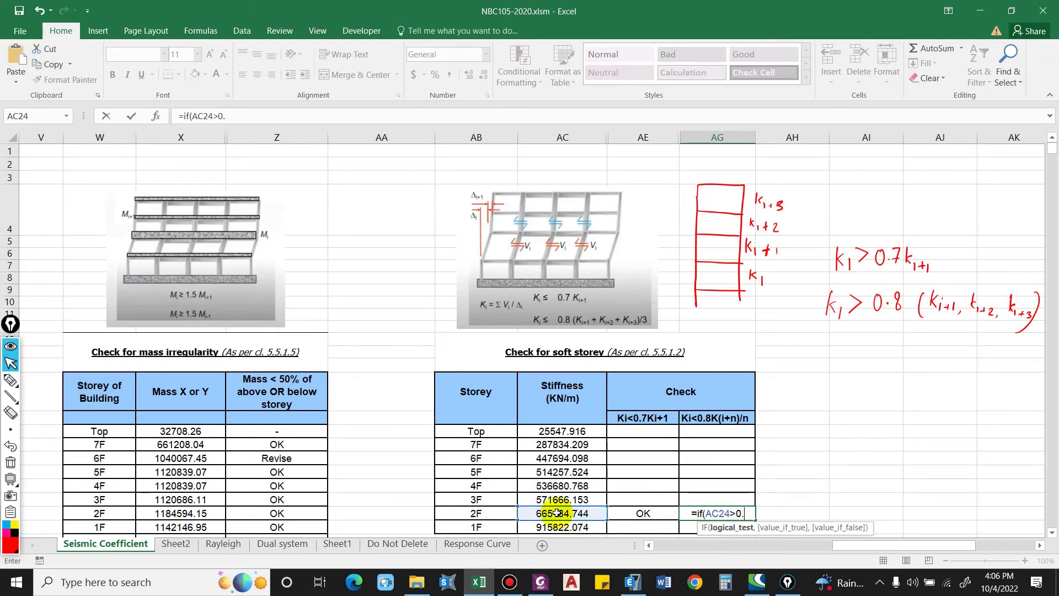
{"action": "left_click", "coordinate": [554, 474]}
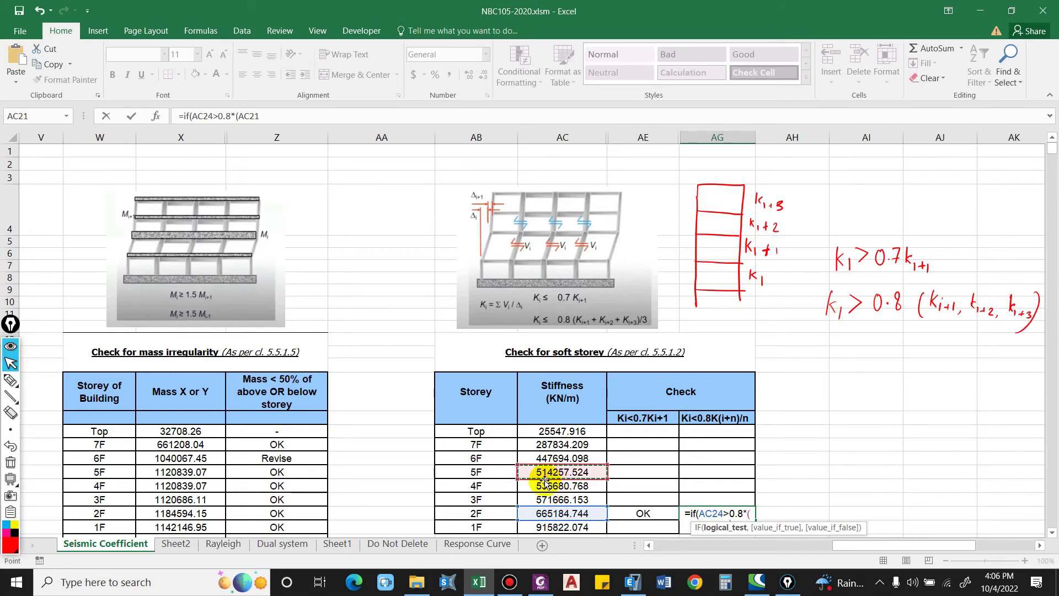
{"action": "left_click", "coordinate": [235, 117]}
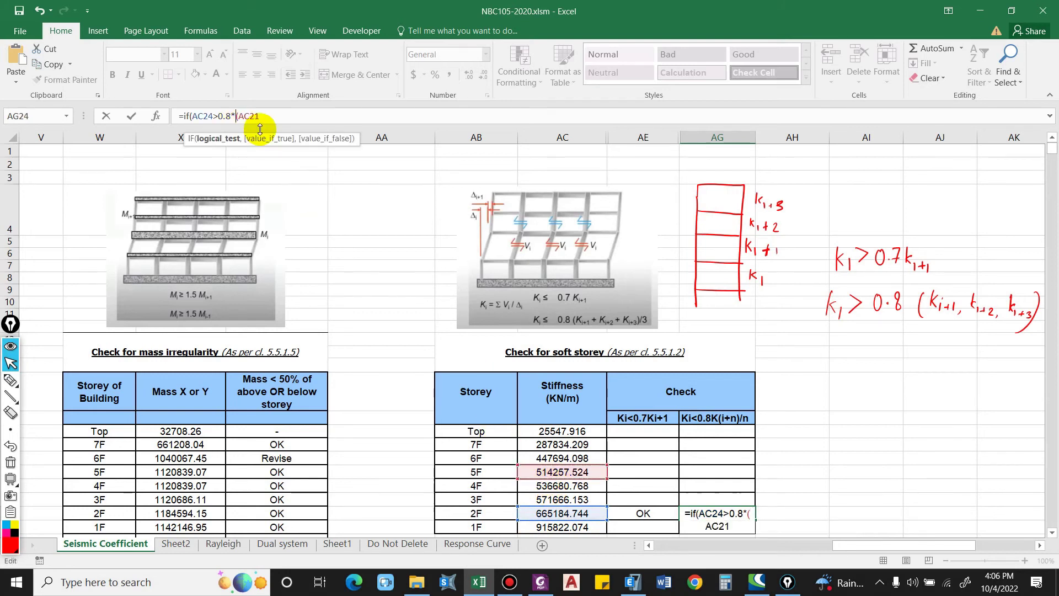
{"action": "type", "text": "aberag"}
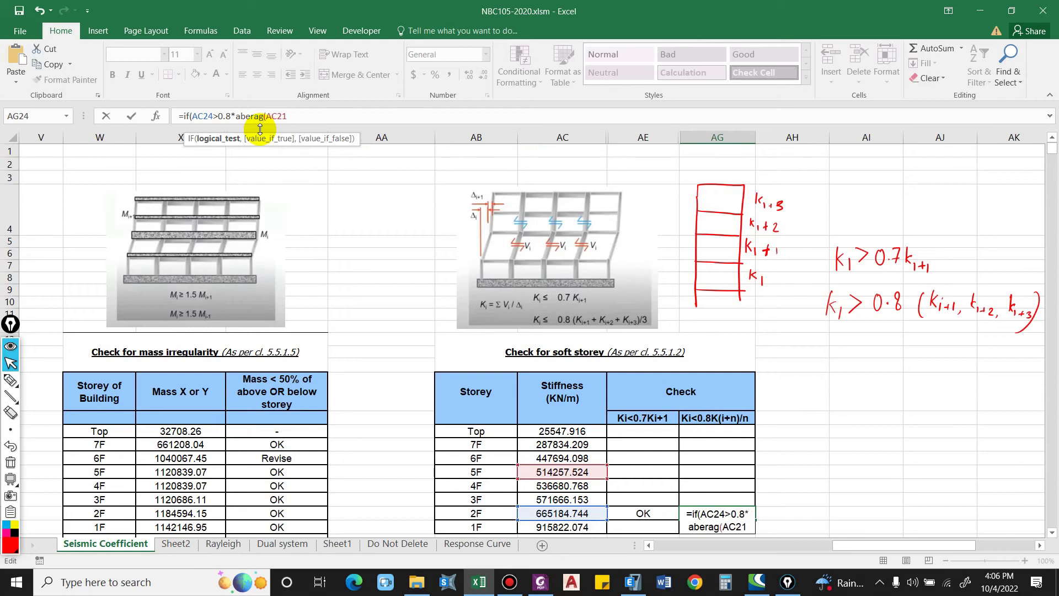
{"action": "key", "text": "BackSpace"}
{"action": "key", "text": "BackSpace"}
{"action": "type", "text": "ve"}
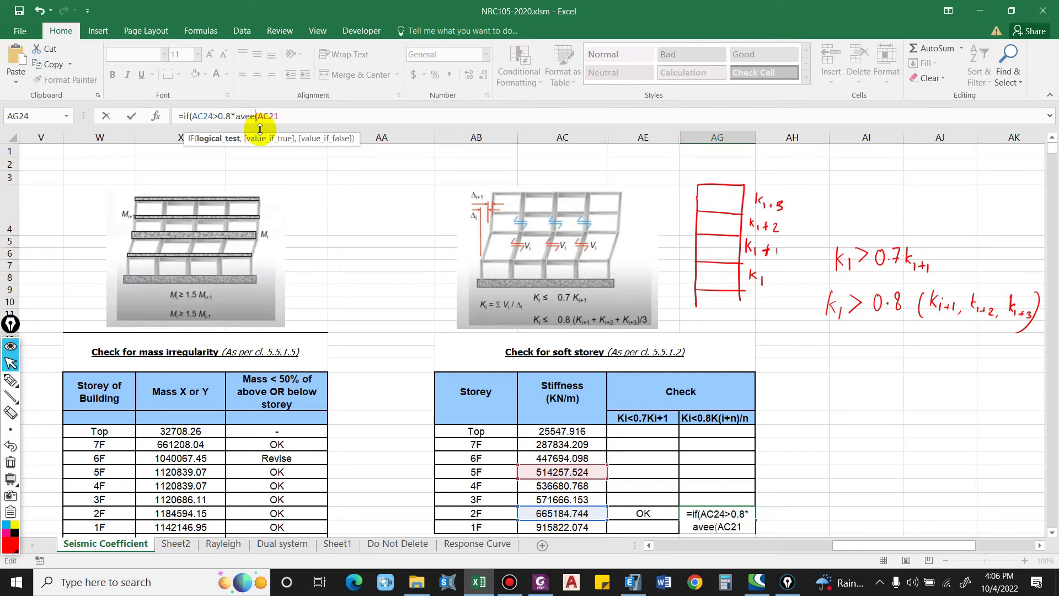
{"action": "type", "text": "rag"}
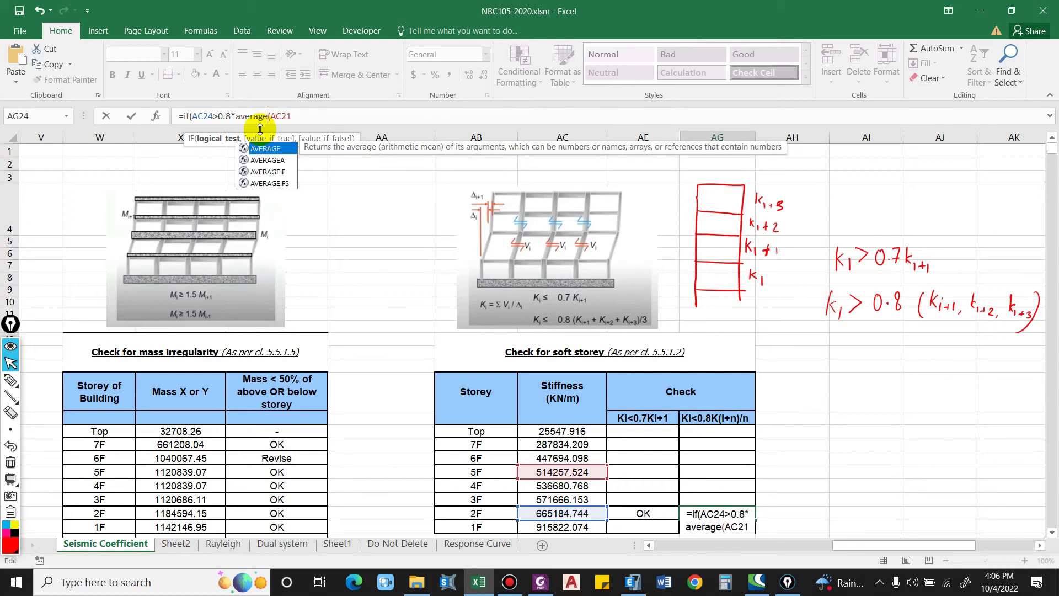
{"action": "type", "text": "e"}
{"action": "key", "text": "End"}
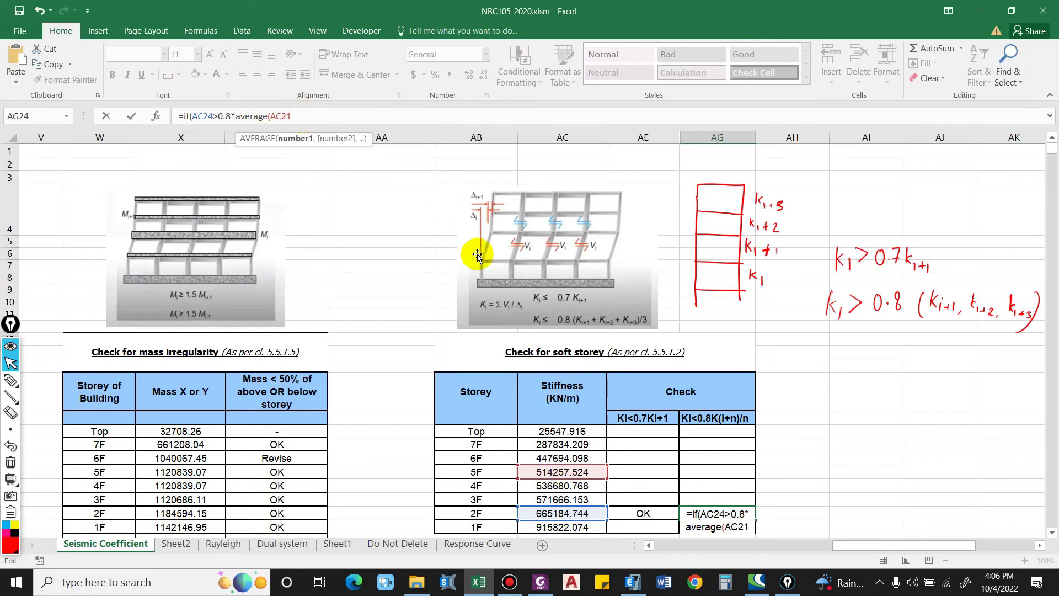
{"action": "type", "text": ","}
{"action": "left_click", "coordinate": [567, 486]}
{"action": "type", "text": ","}
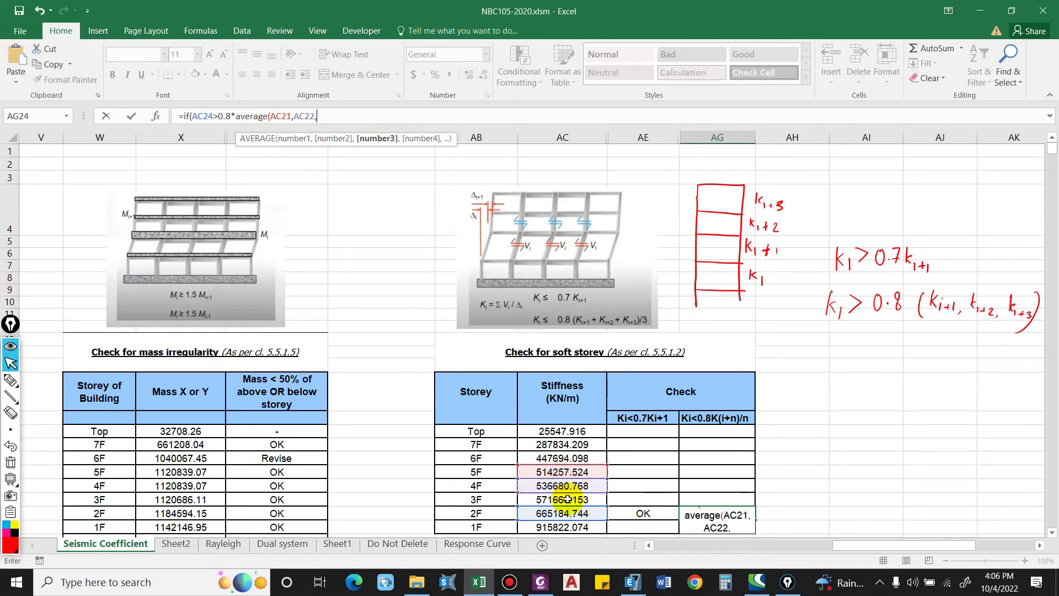
{"action": "left_click", "coordinate": [582, 501]}
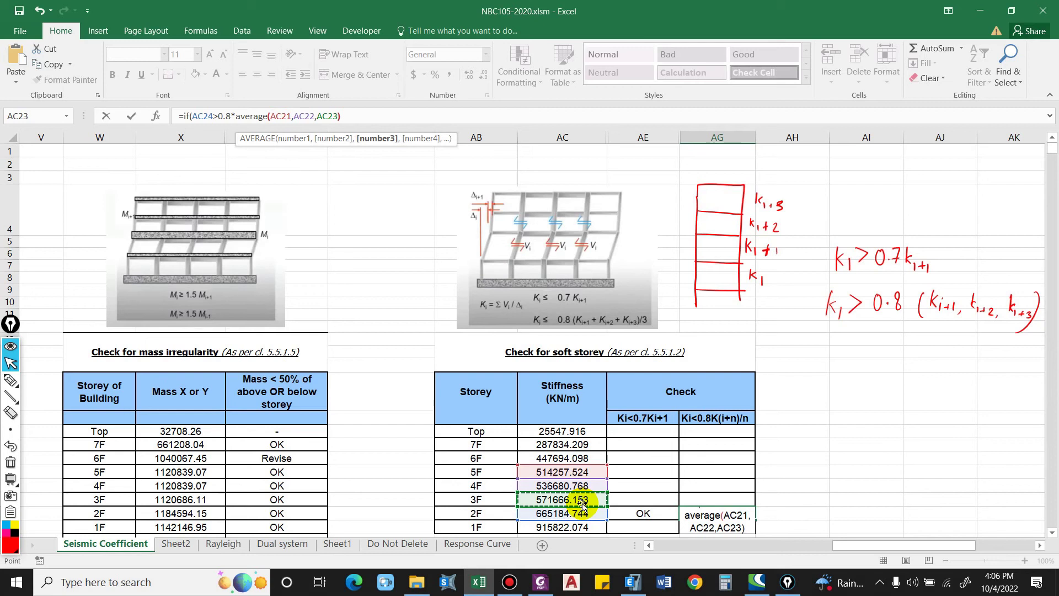
{"action": "type", "text": ",\"O"}
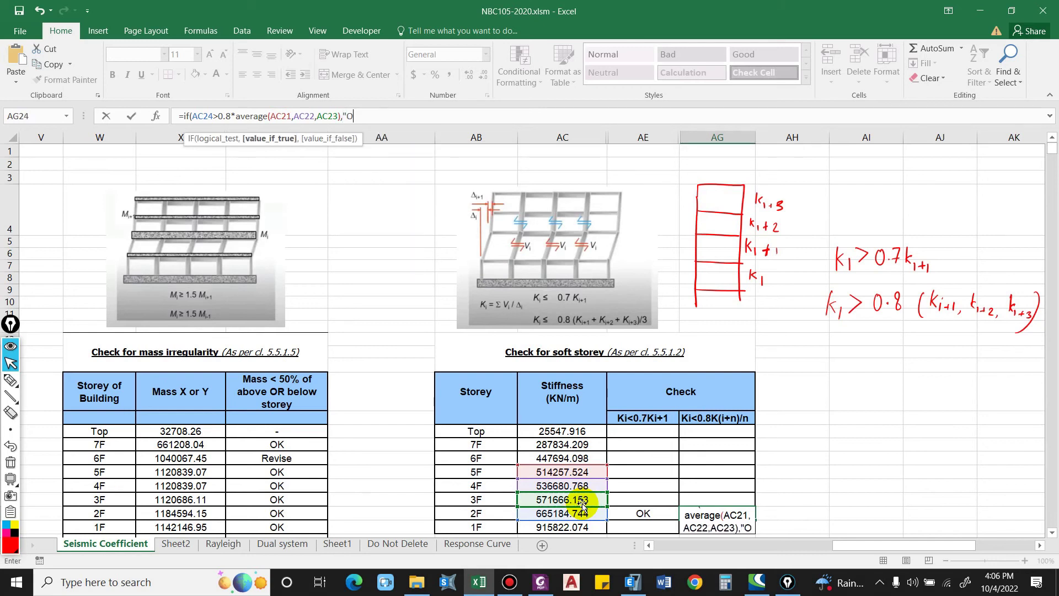
{"action": "type", "text": "K\""}
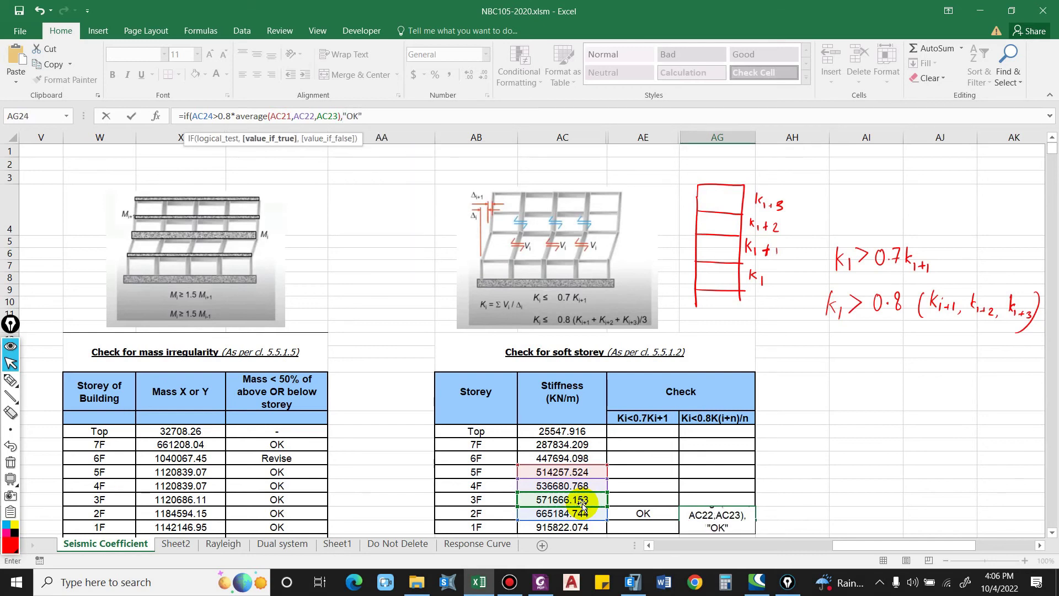
{"action": "type", "text": ","}
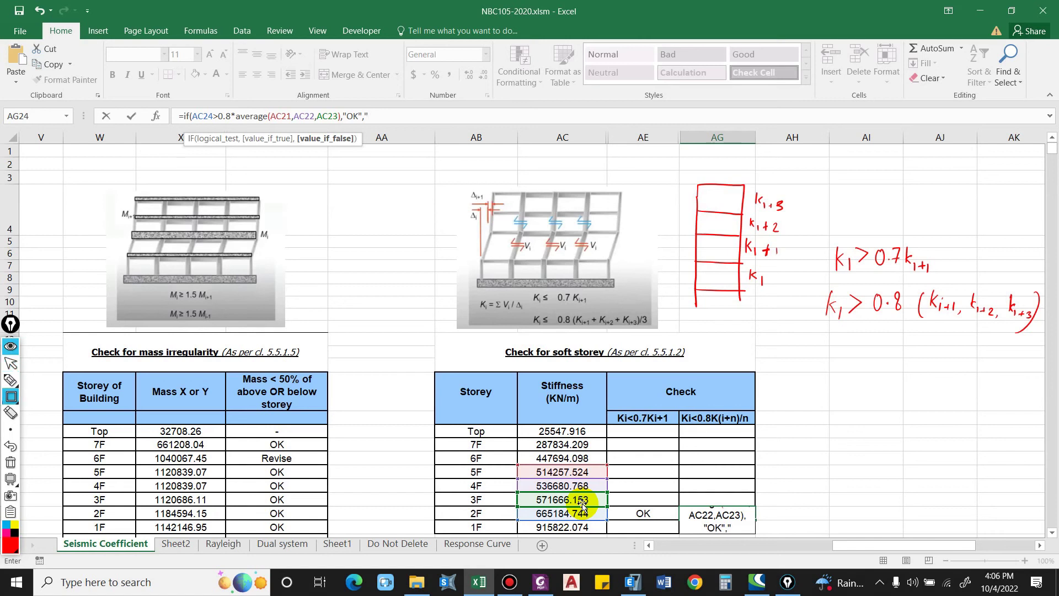
{"action": "type", "text": "\"\")"}
{"action": "key", "text": "Return"}
{"action": "key", "text": "Return"}
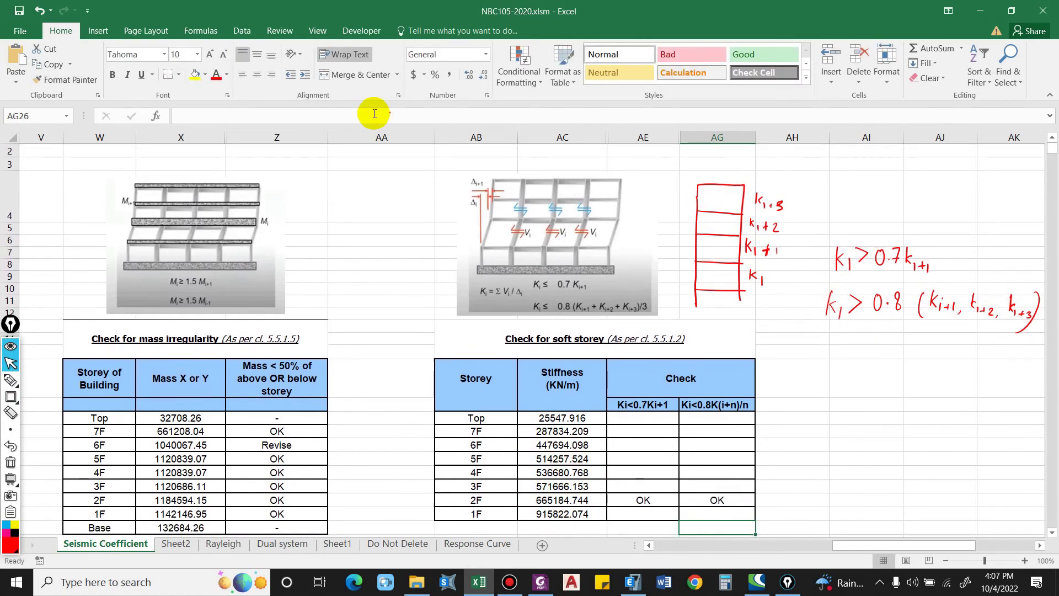
Fill the 0.7Ki+1 check from 2F up to Top, replacing Top's #VALUE! with '-'
{"action": "left_click", "coordinate": [655, 504]}
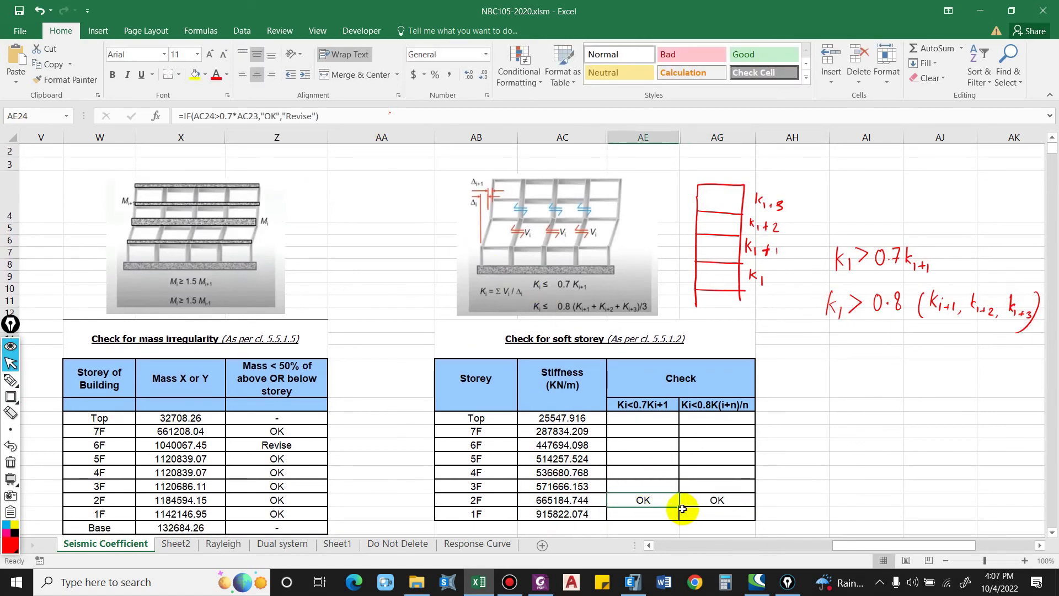
{"action": "left_click_drag", "start_coordinate": [683, 509], "coordinate": [669, 421]}
{"action": "left_click", "coordinate": [660, 421]}
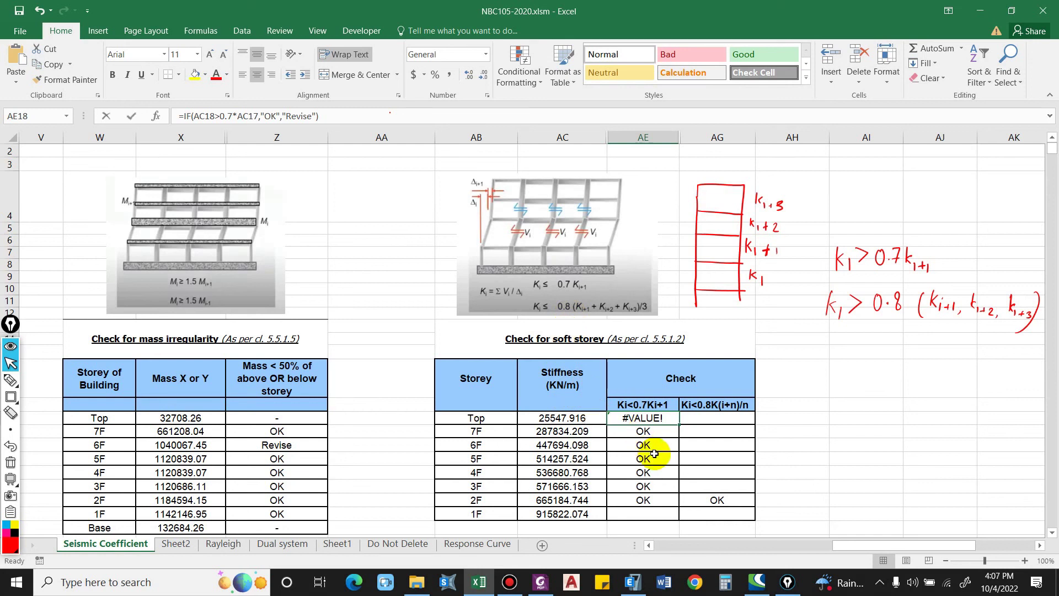
{"action": "type", "text": "-"}
{"action": "key", "text": "Return"}
Fill the 0.8×average check from 2F up to 5F and inspect the 5F formula
{"action": "left_click", "coordinate": [717, 502]}
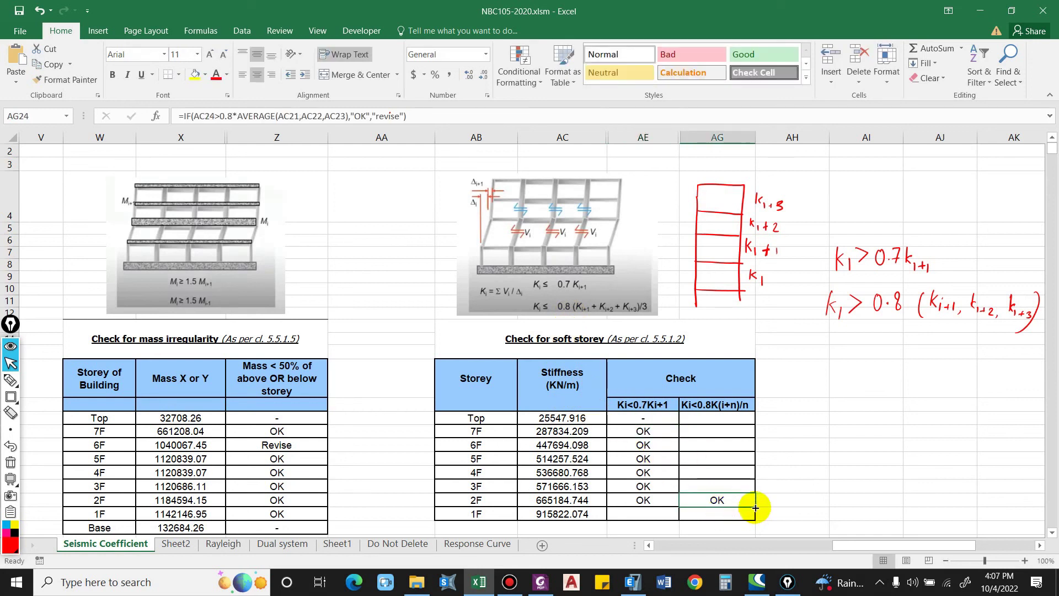
{"action": "left_click_drag", "start_coordinate": [755, 508], "coordinate": [744, 457]}
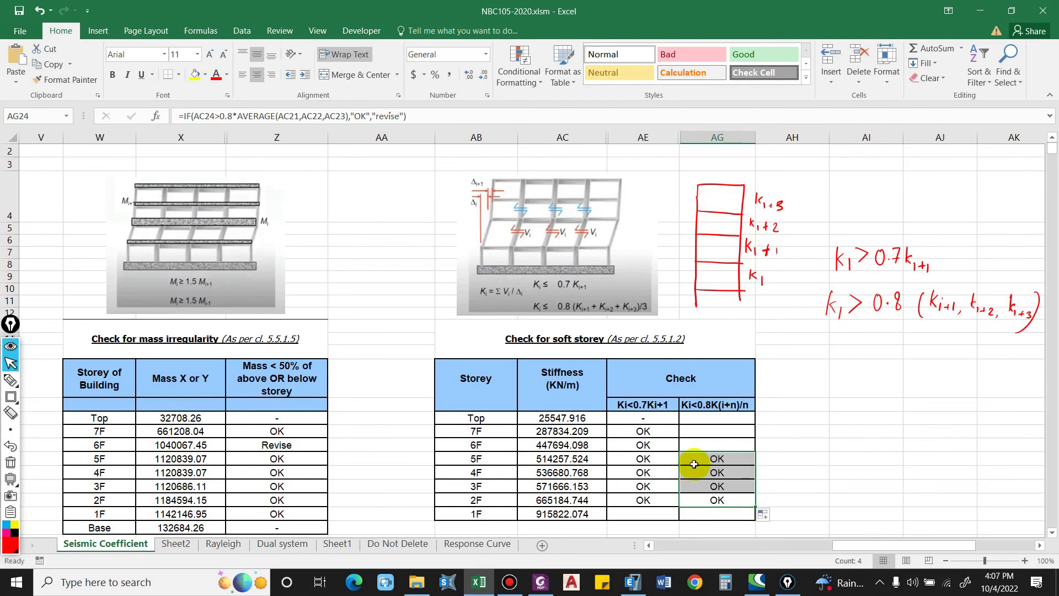
{"action": "left_click", "coordinate": [733, 459]}
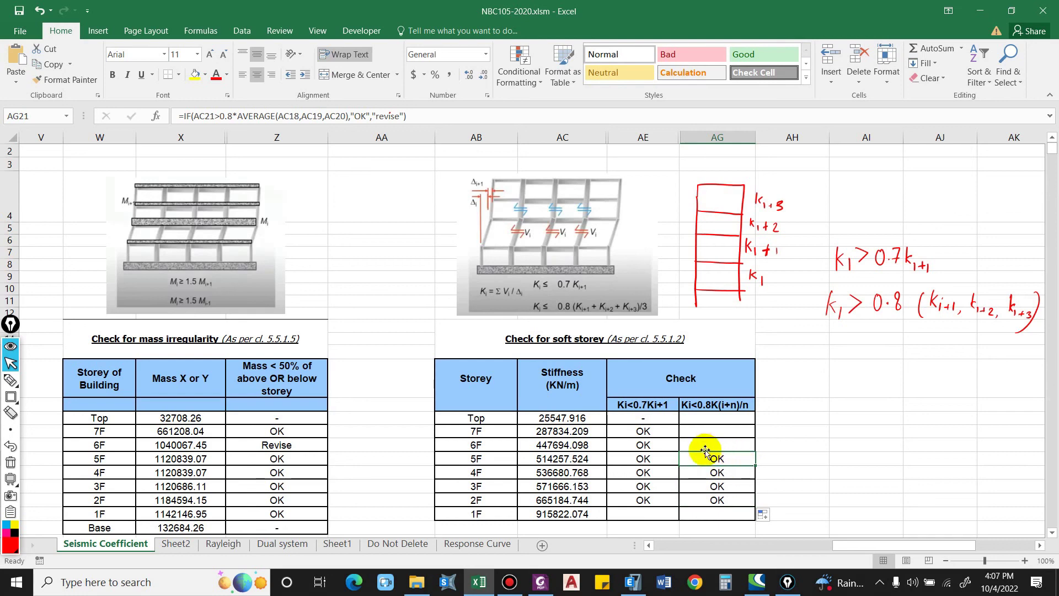